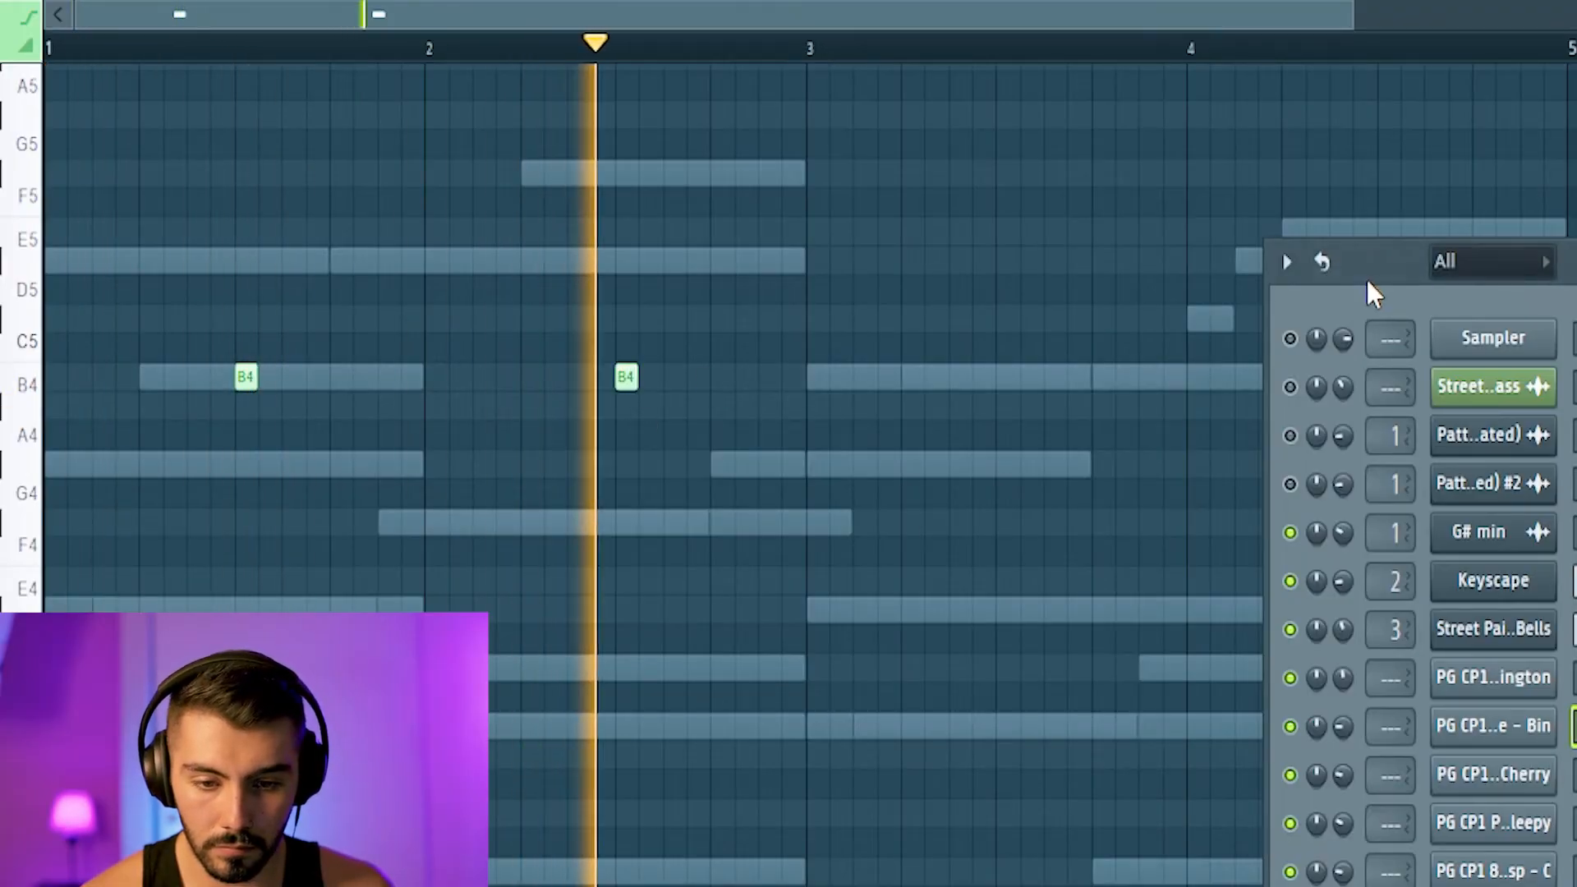
- Move the channel rack clear of the notes and add B4 snare notes on the third beat of bars 3 and 4
drag(1365, 269, 1302, 752)
click(1008, 374)
click(1388, 376)
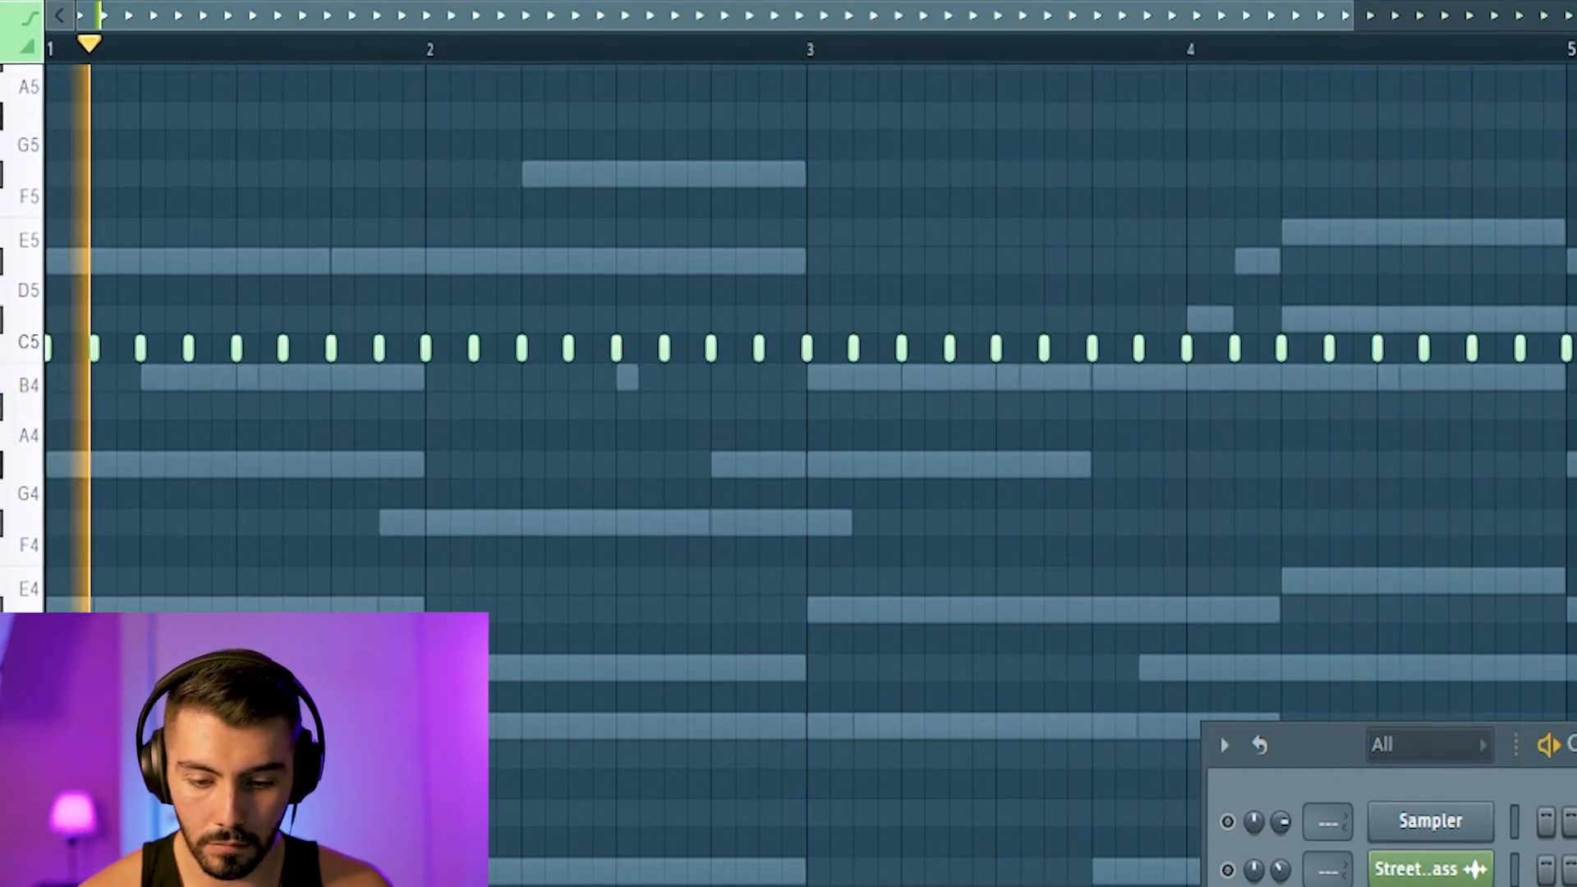
- Transpose all hi-hat notes from C5 down to F#4 and position an F#4 percussion note just after the bar line
key(ctrl+a)
key(shift+Down)
key(shift+Down)
key(shift+Down)
key(shift+Down)
key(shift+Down)
key(shift+Down)
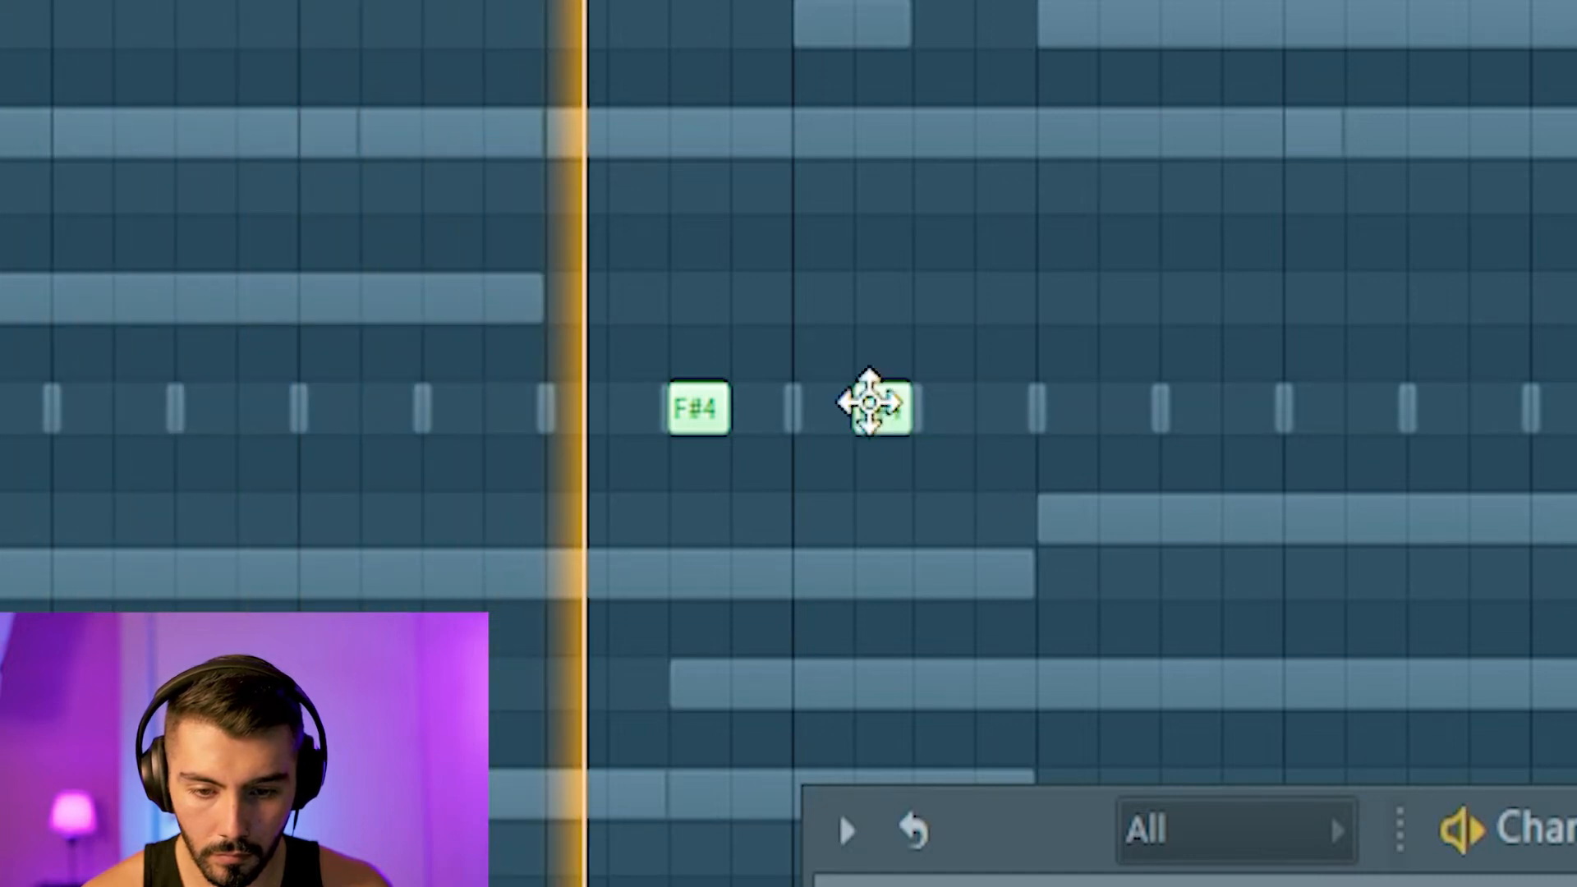
click(912, 410)
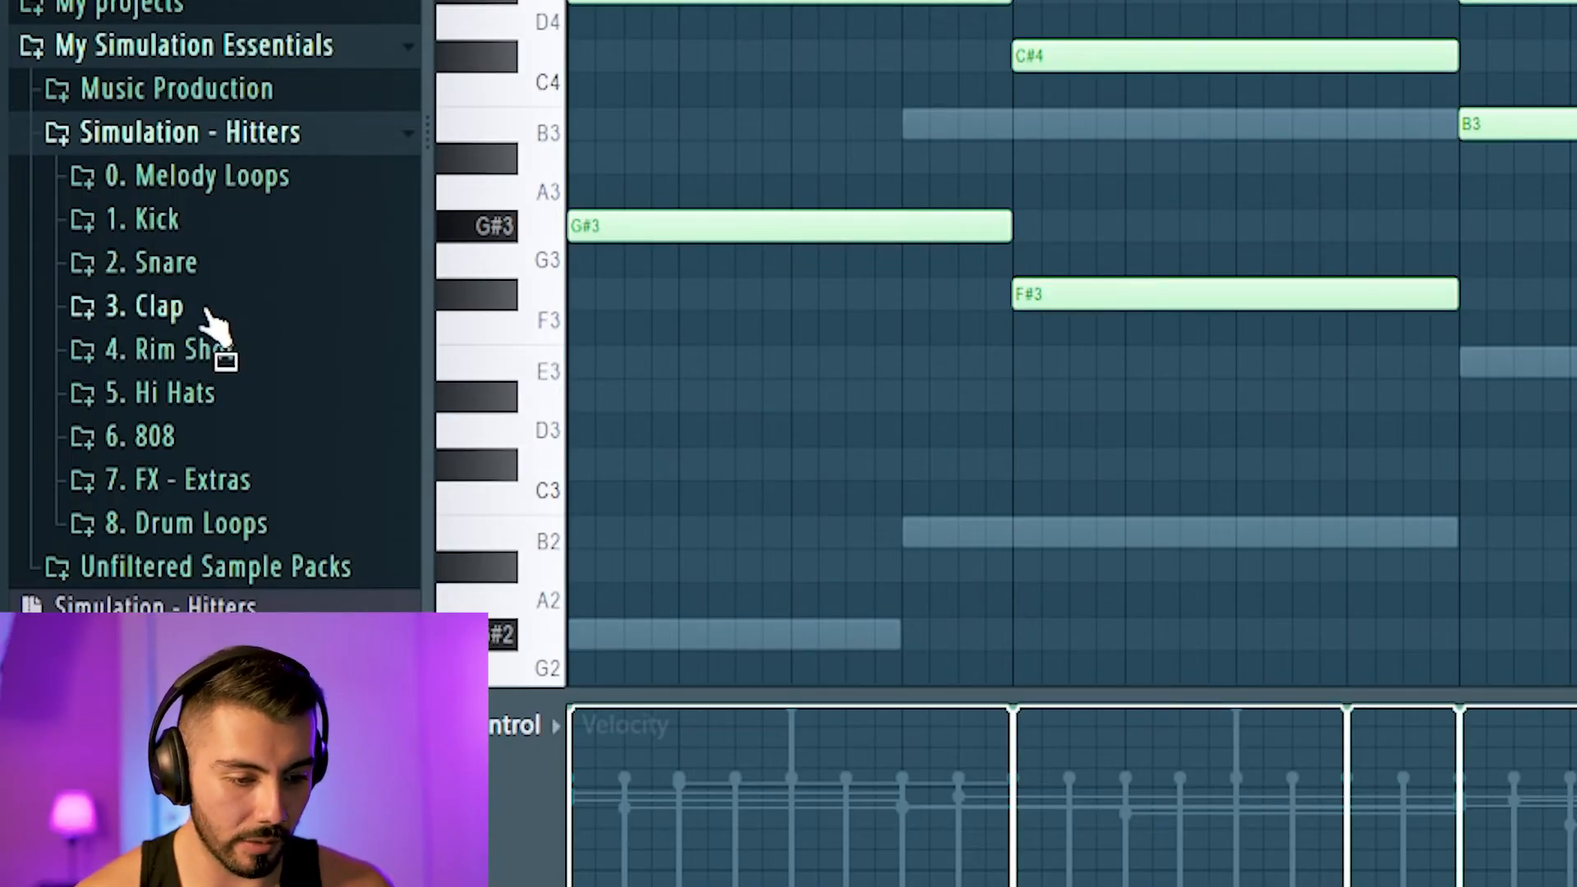
- Find an open hi-hat sample in the Simulation - Hitters folder and add another B4 note with it
click(194, 485)
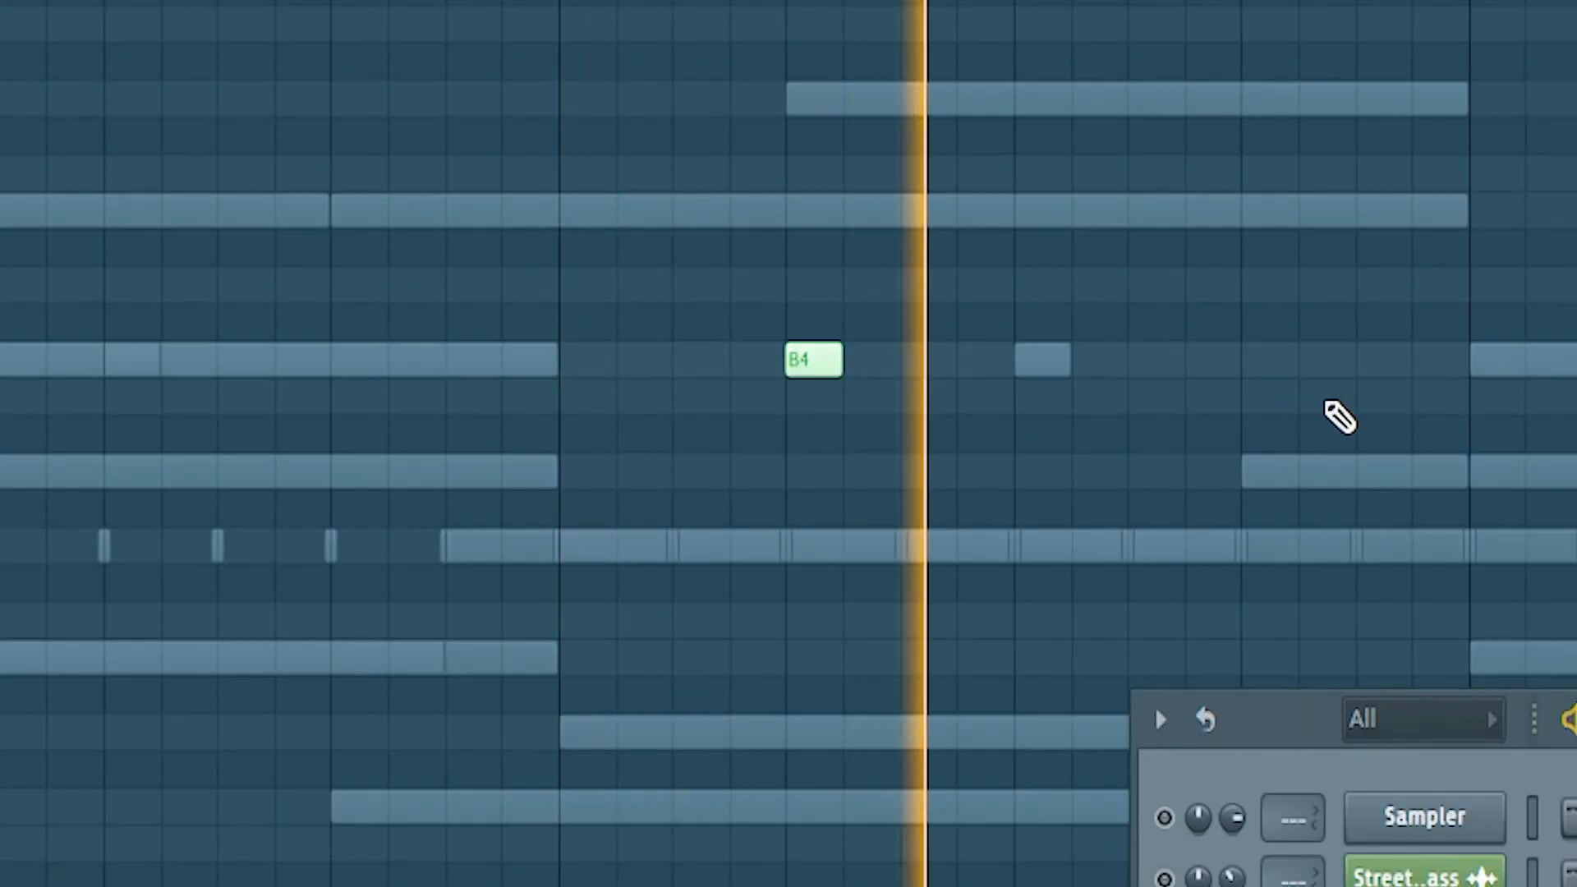
scroll(789, 444, down, 3)
scroll(789, 443, up, 2)
click(1004, 360)
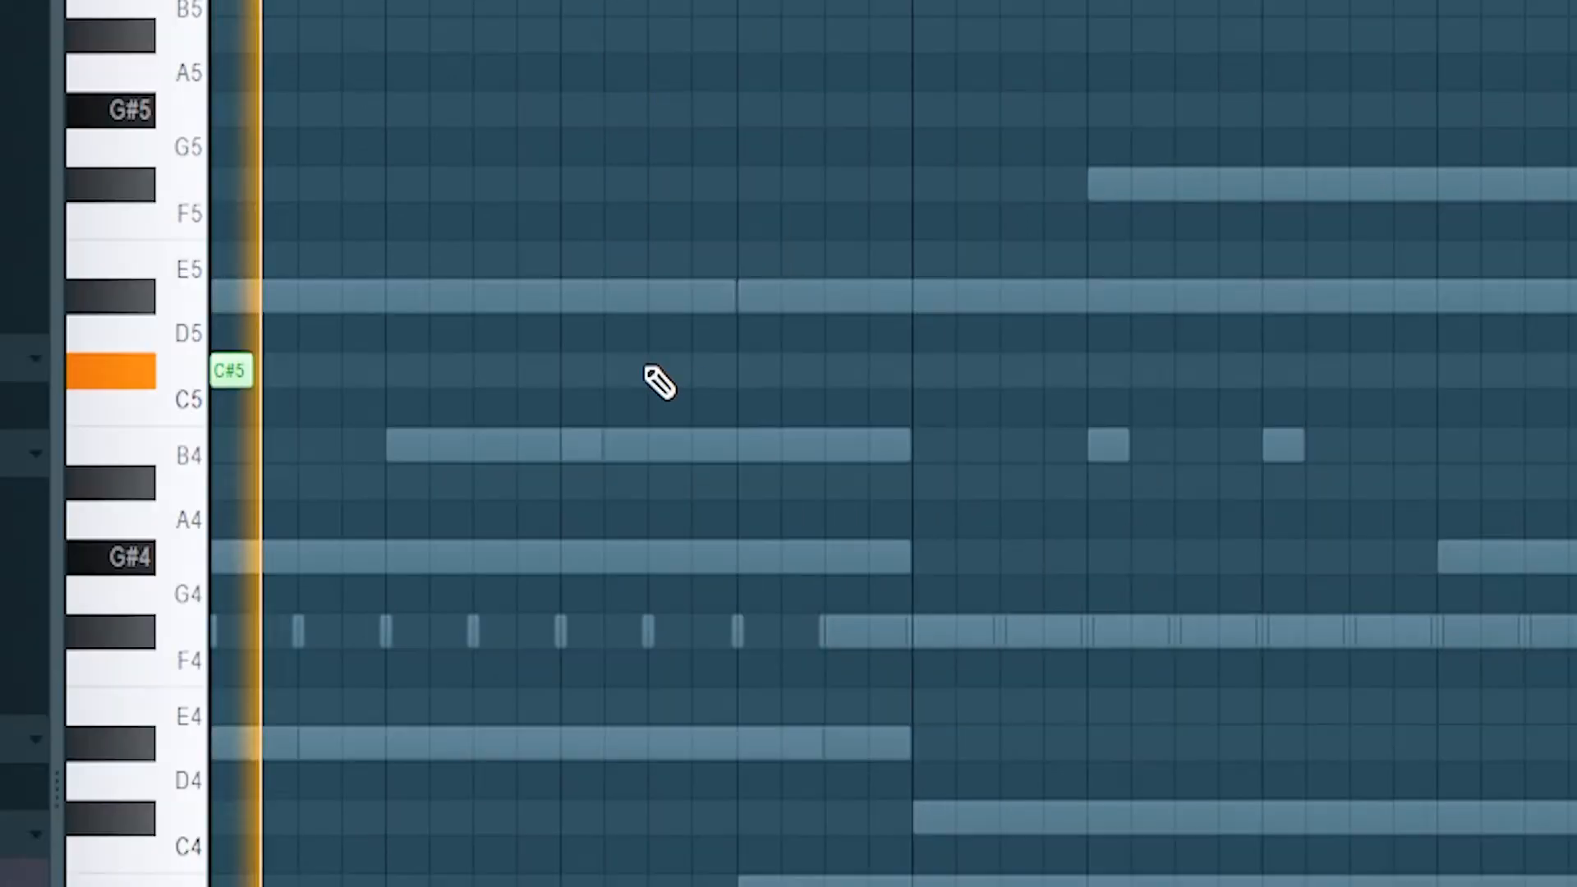
- Fill out the four-bar kick pattern with additional C#5 notes in bars 1 to 4
click(756, 371)
click(1191, 371)
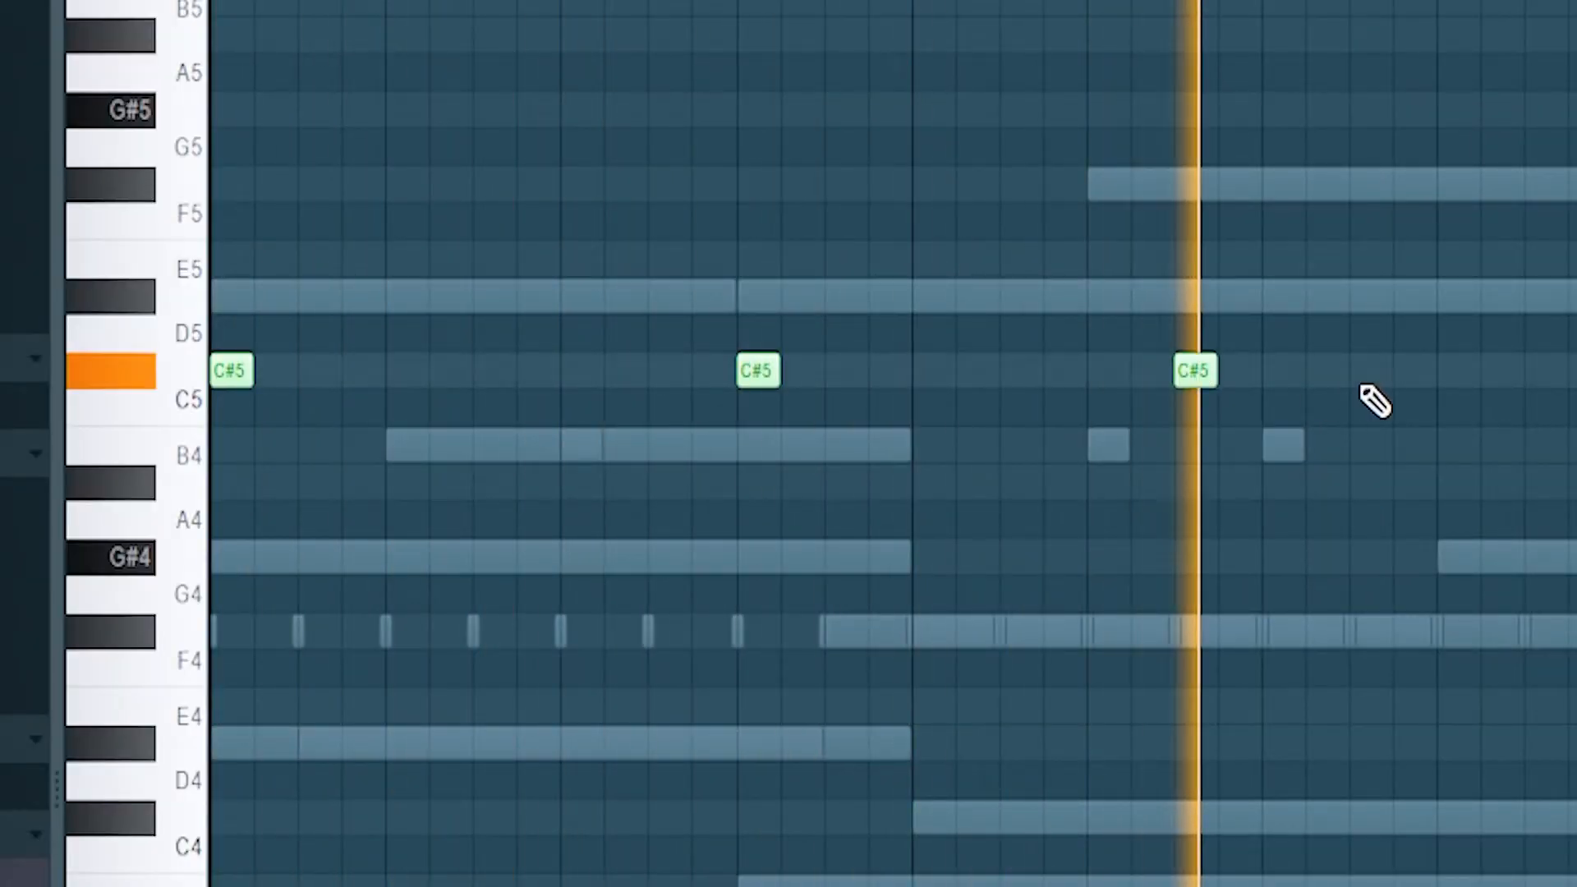
click(1369, 371)
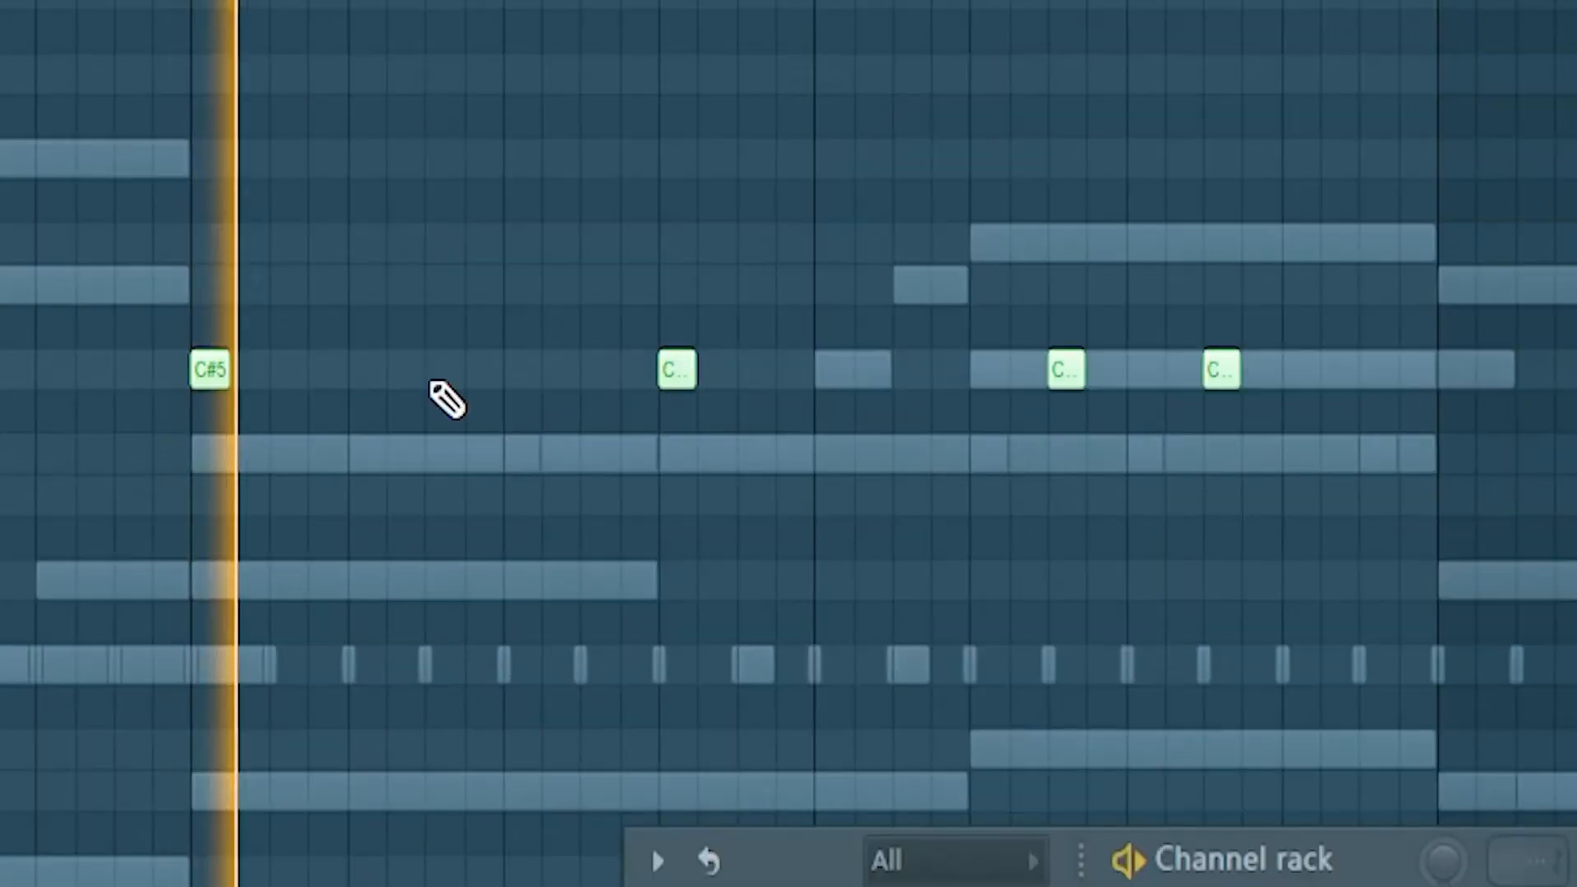
click(443, 371)
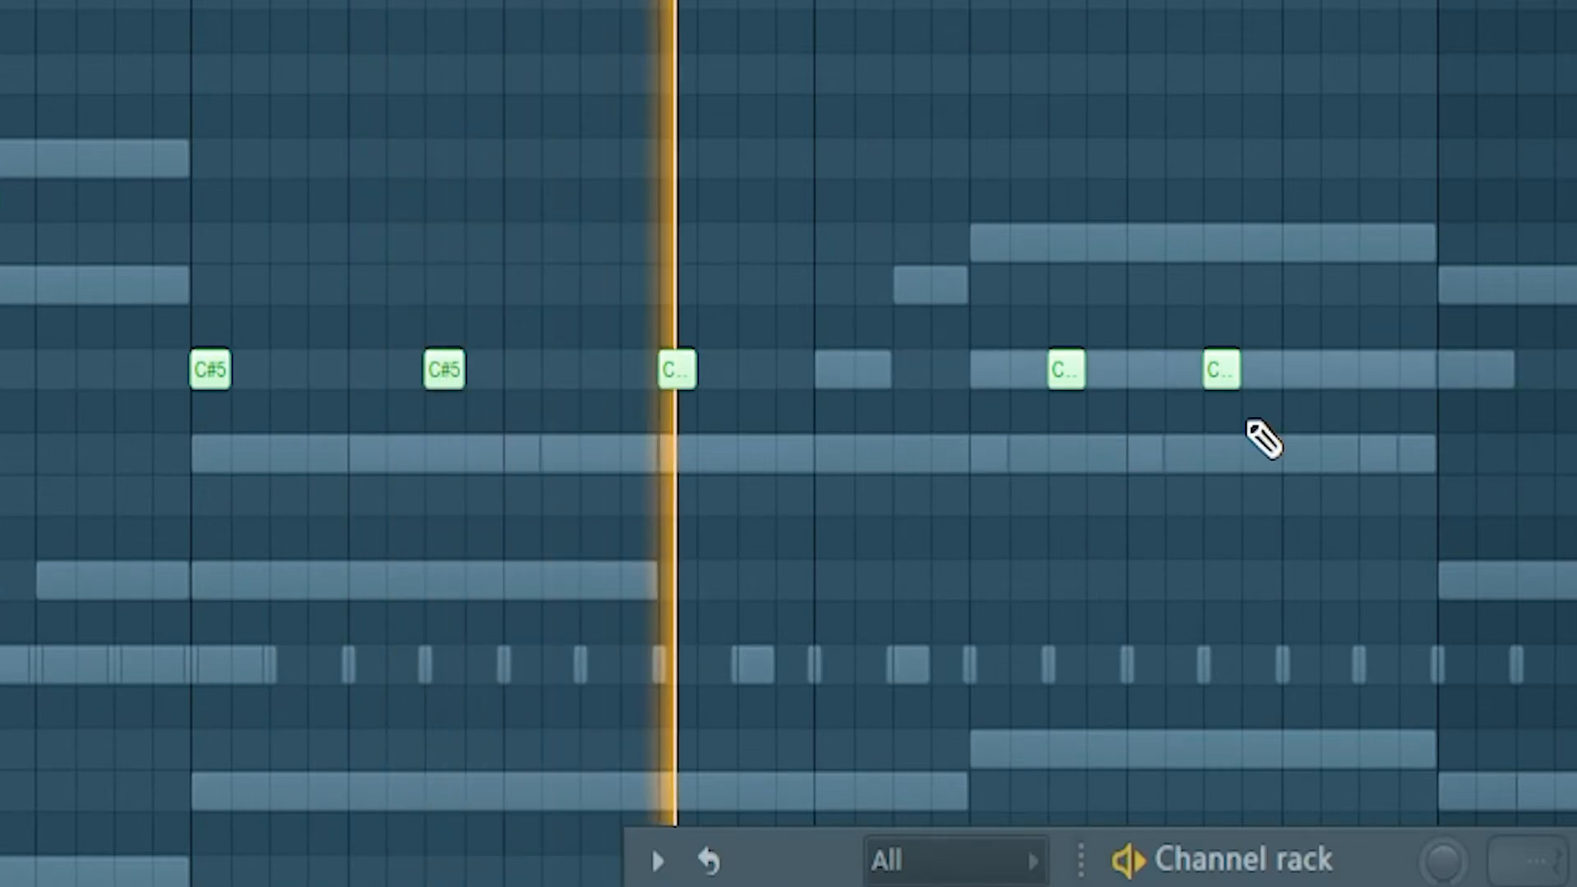
click(1380, 369)
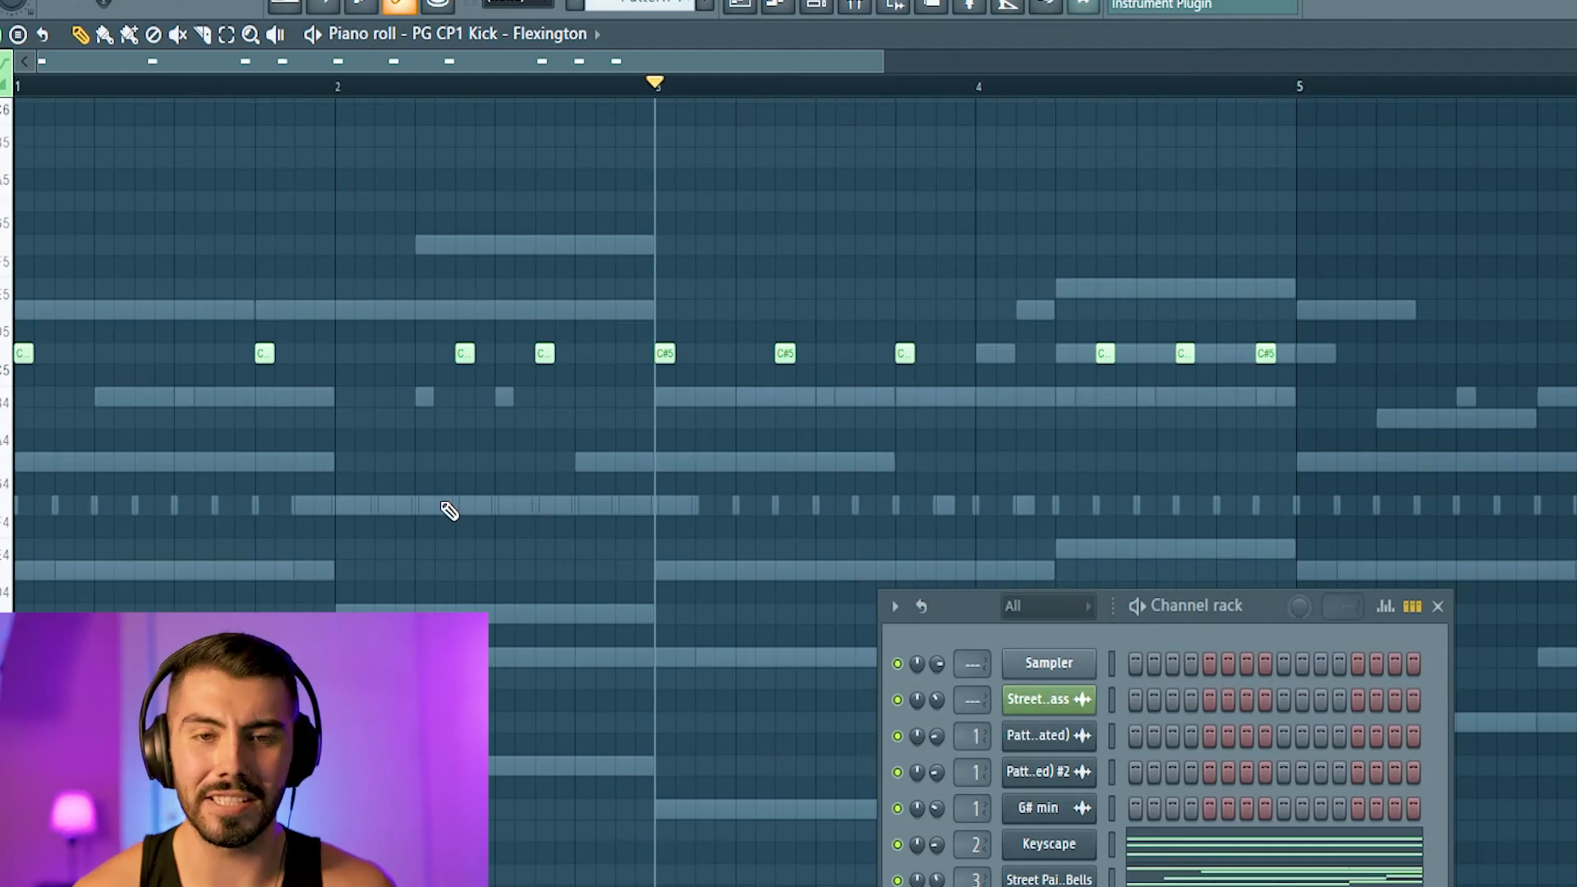
- Duplicate the four-bar kick pattern into bars 5 to 8
scroll(447, 510, down, 3)
key(ctrl+a)
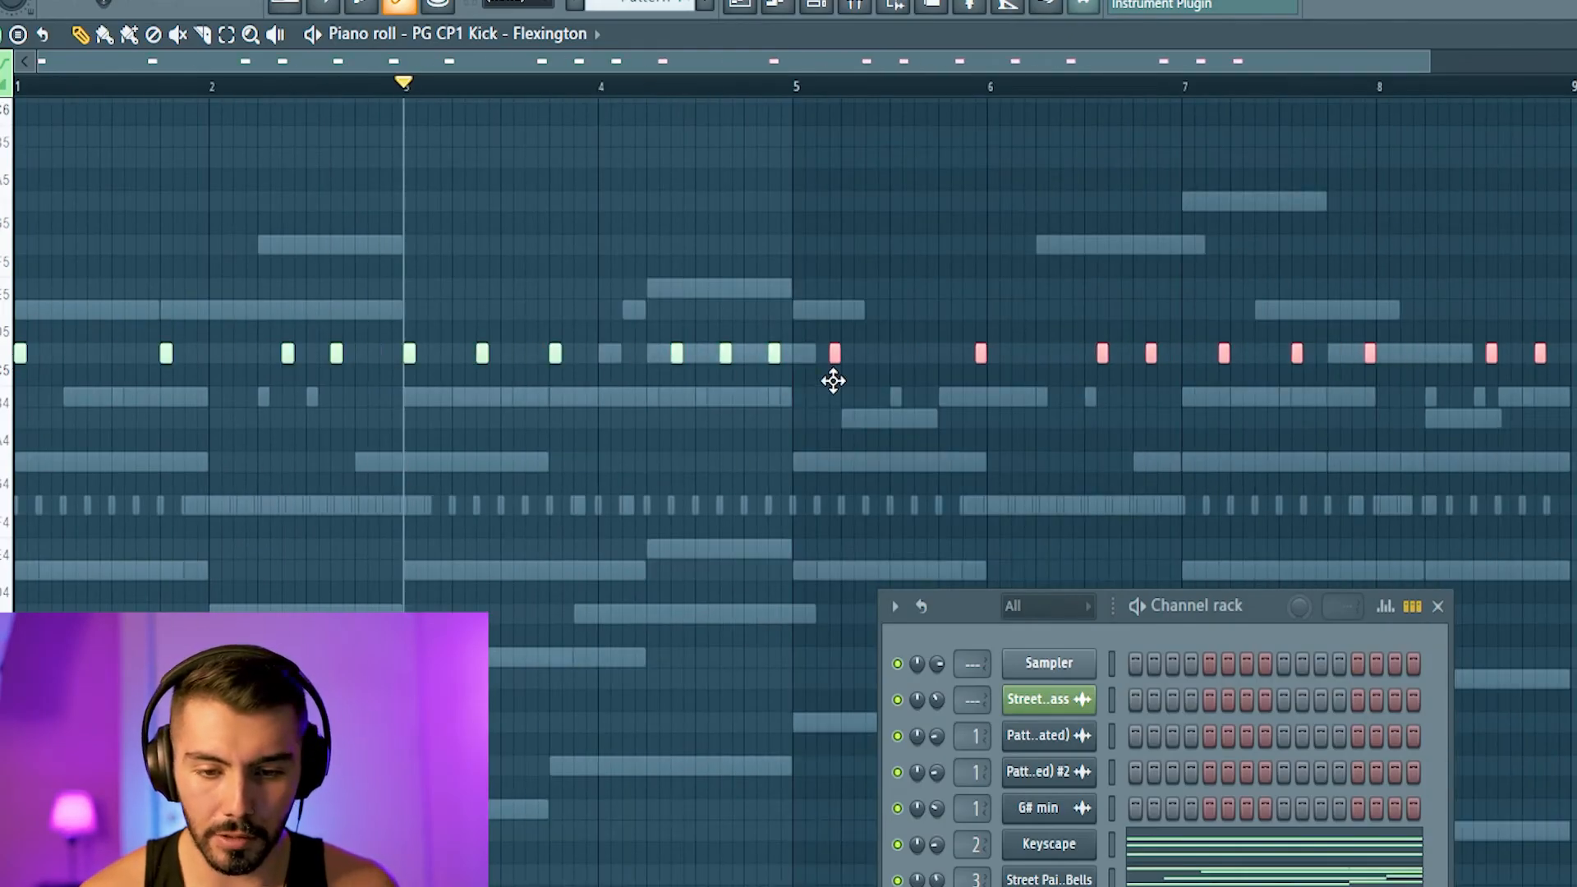
scroll(830, 368, up, 2)
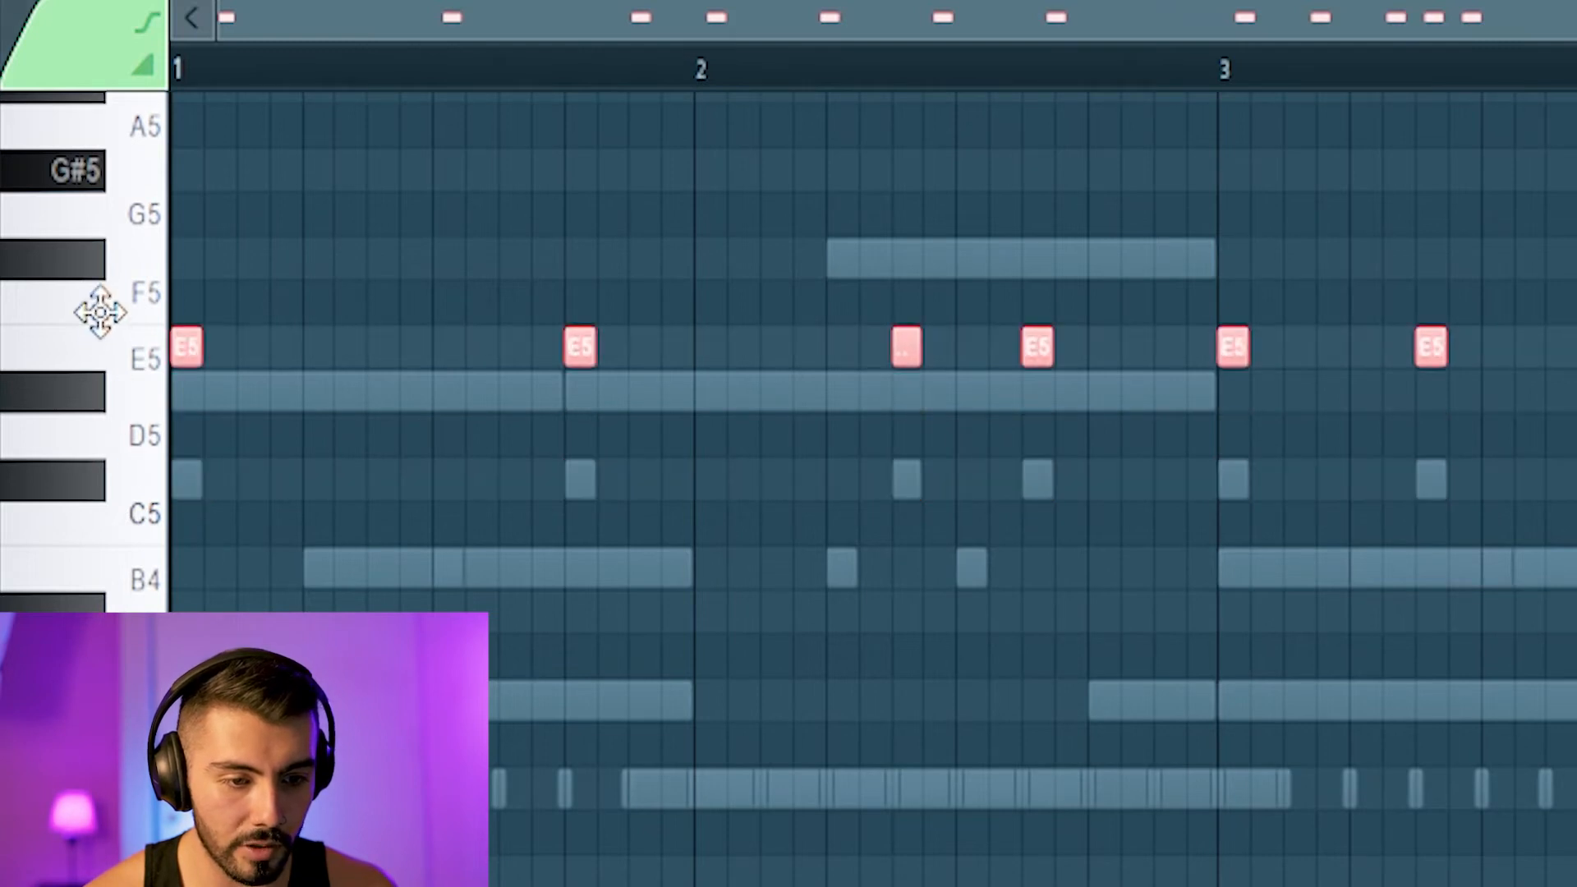
- Split Pattern 1 by channel in the playlist and delete the 808 clip from the first eight bars
scroll(198, 131, up, 3)
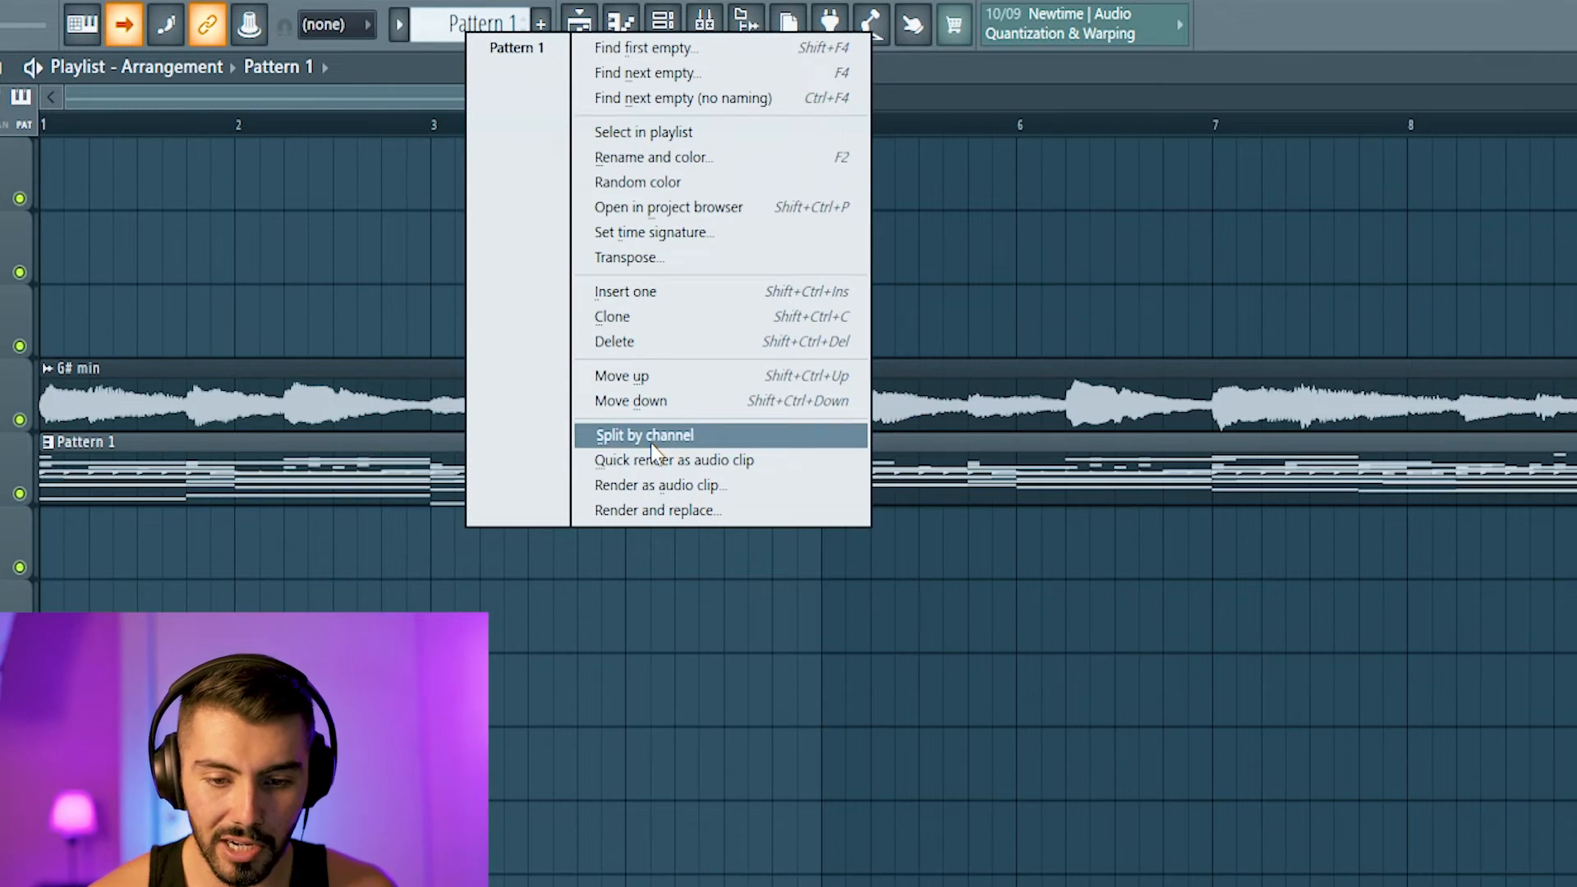
click(654, 444)
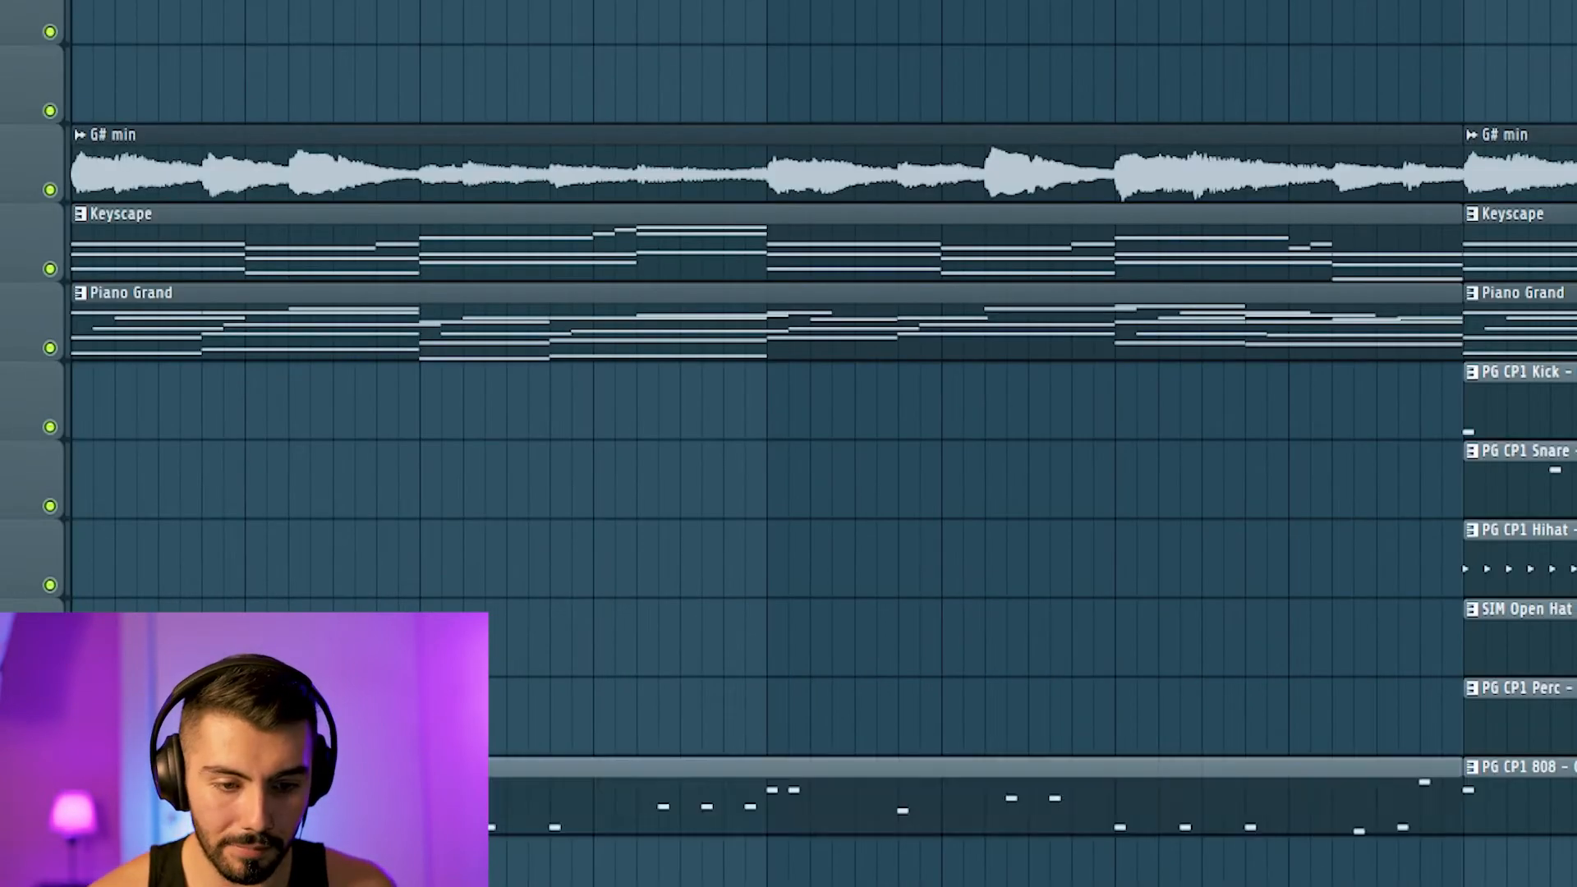
right_click(91, 789)
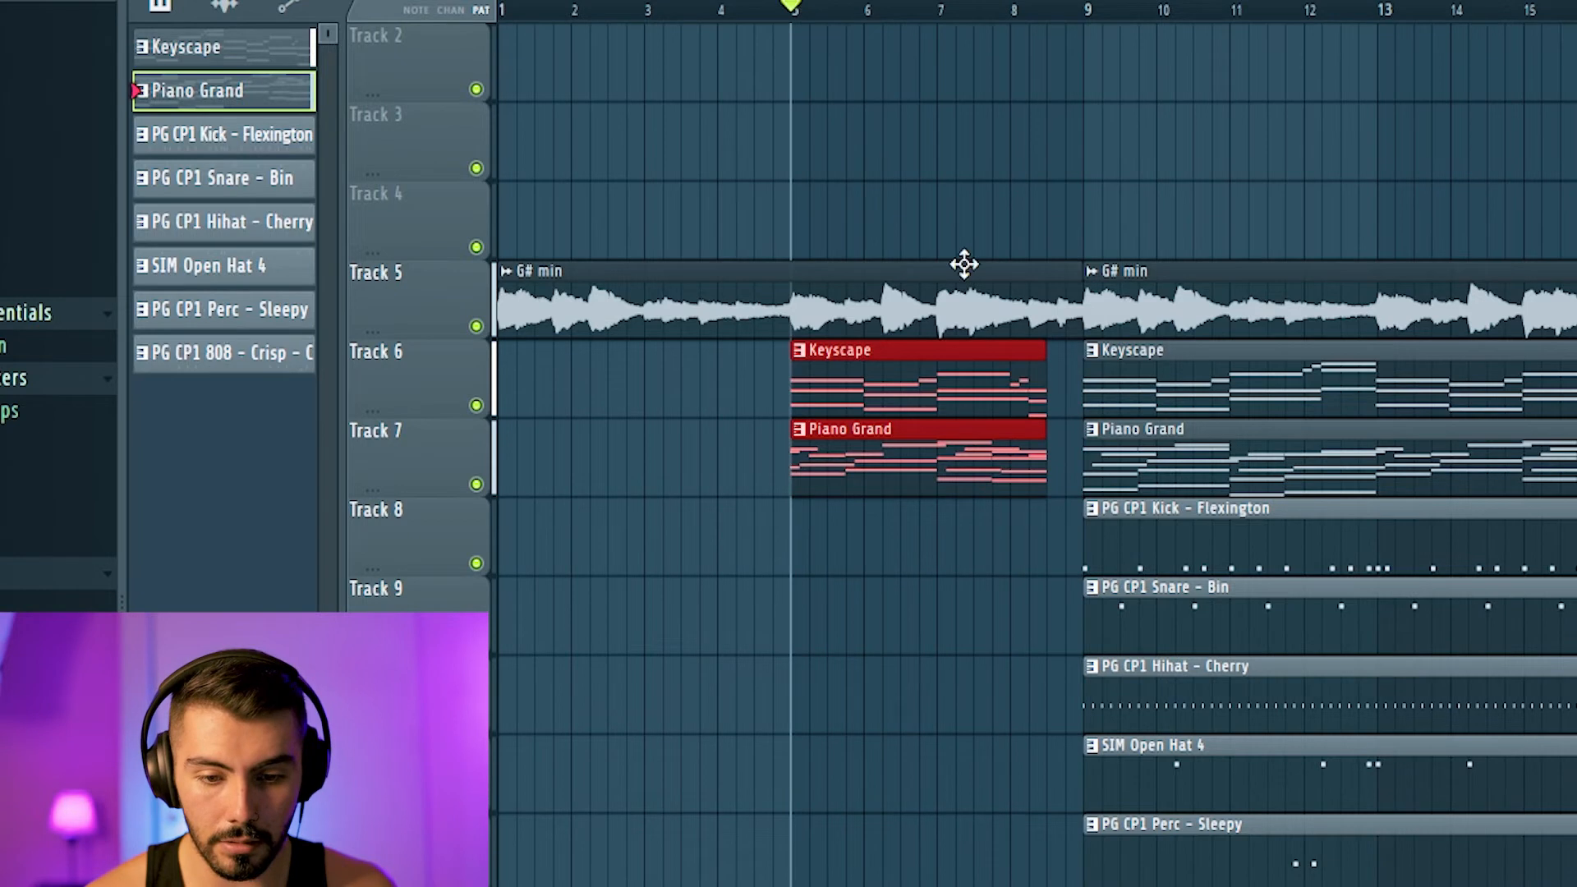
- Deselect the Keyscape and Piano Grand clips, and shorten the Hihat - Cherry and SIM Open Hat 4 clips to leave a half-bar gap before bar 17
key(space)
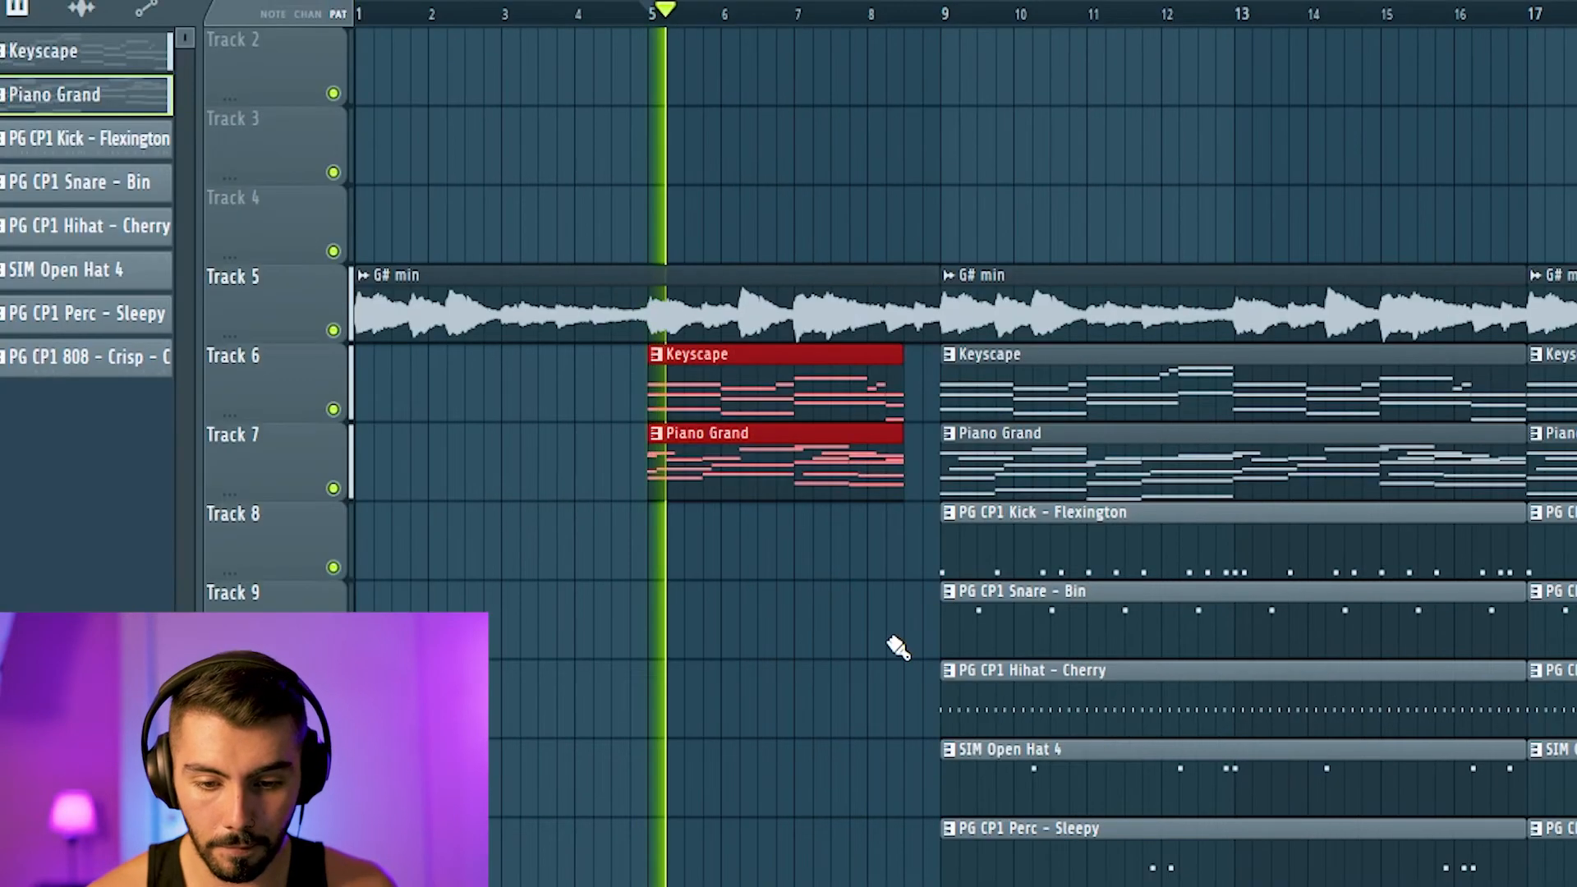
key(ctrl+d)
scroll(1014, 637, down, 1)
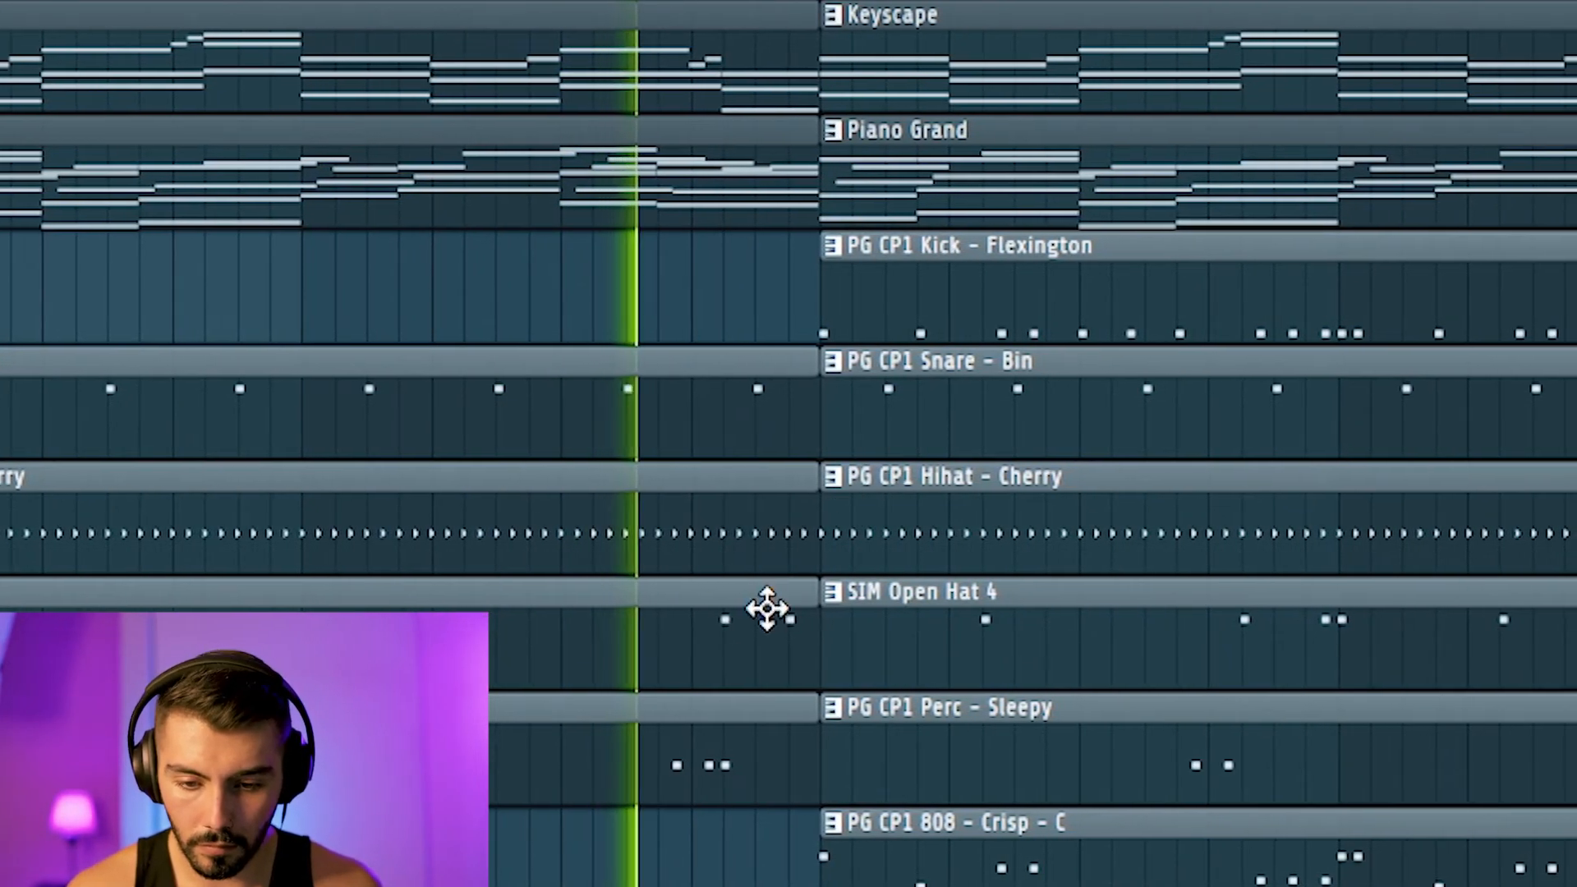
drag(828, 529, 775, 532)
drag(750, 606, 595, 626)
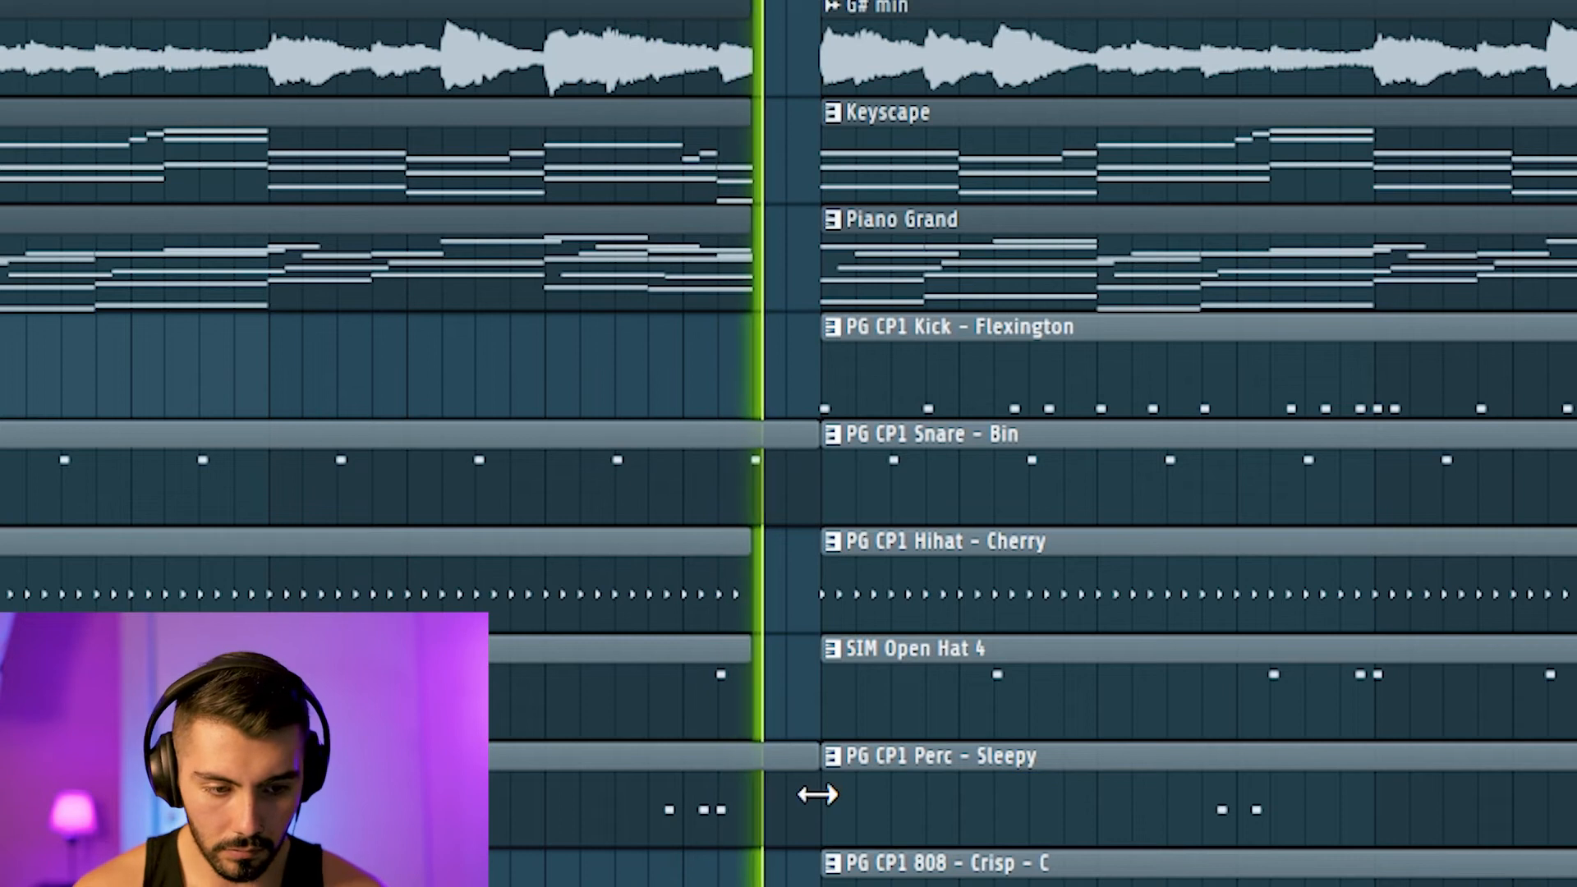
- Put the PG CP1 808 - Crisp - C sample into the playlist as a reversed half-bar audio clip ending at bar 33
scroll(1061, 569, down, 3)
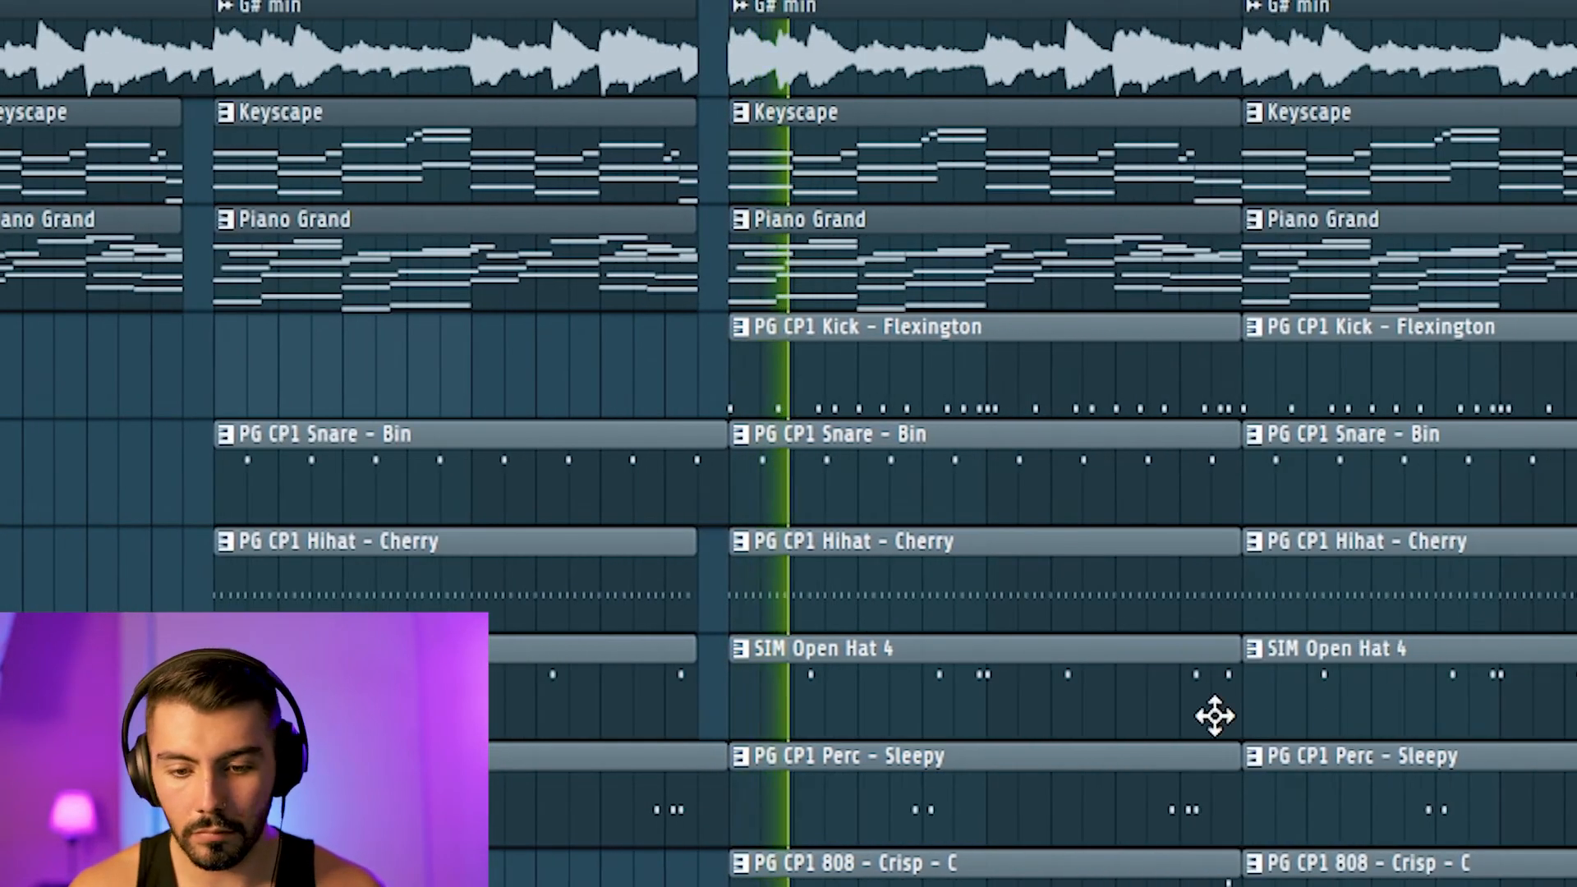
scroll(1215, 714, up, 2)
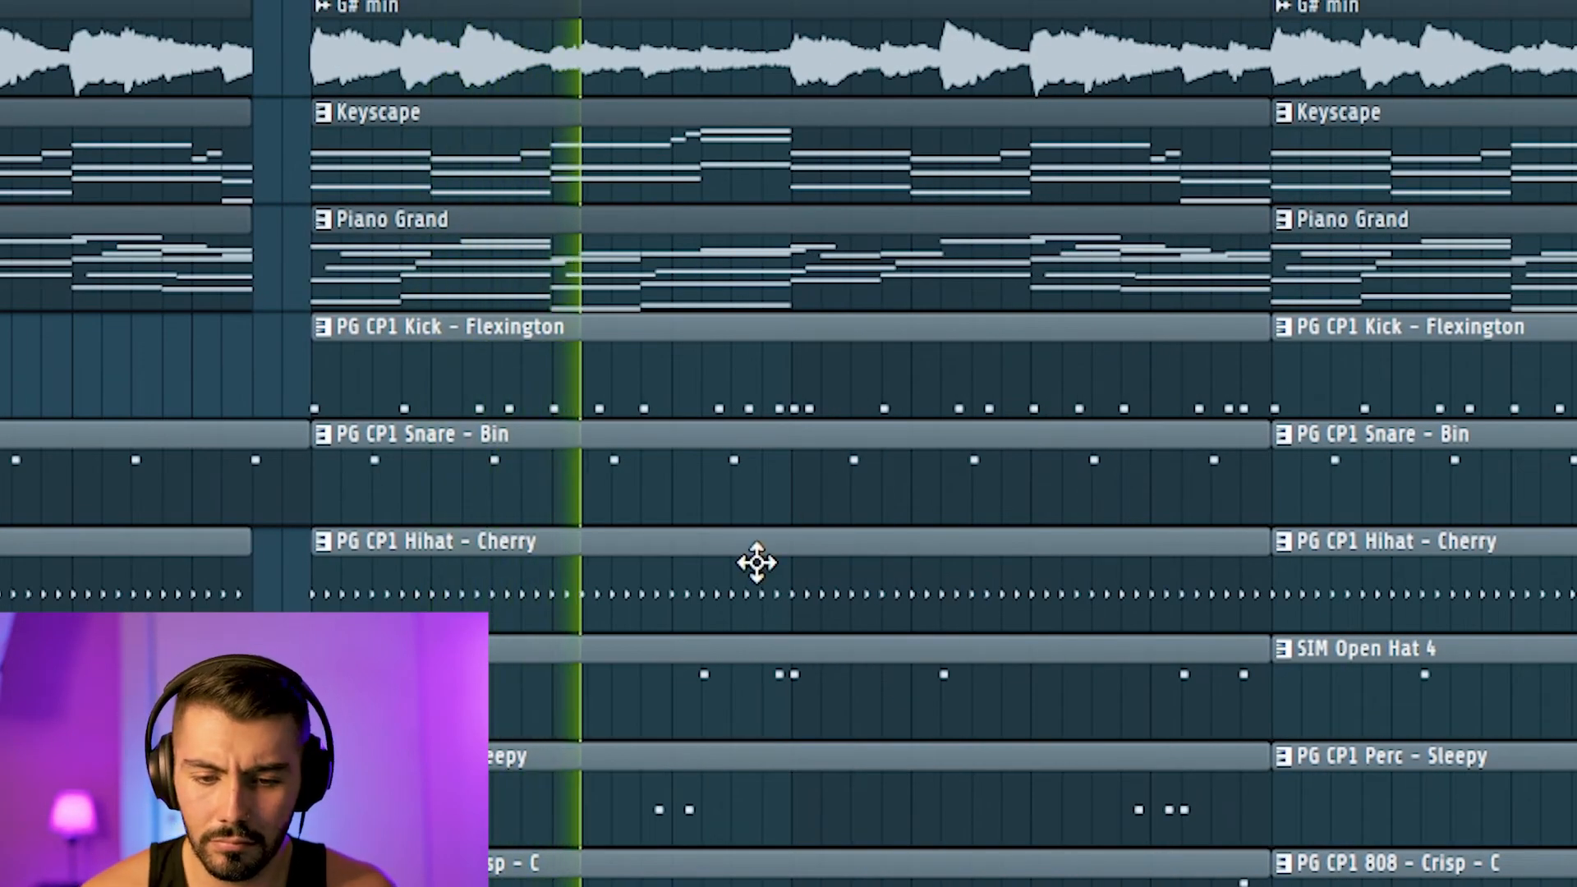
scroll(757, 563, down, 3)
scroll(863, 676, up, 3)
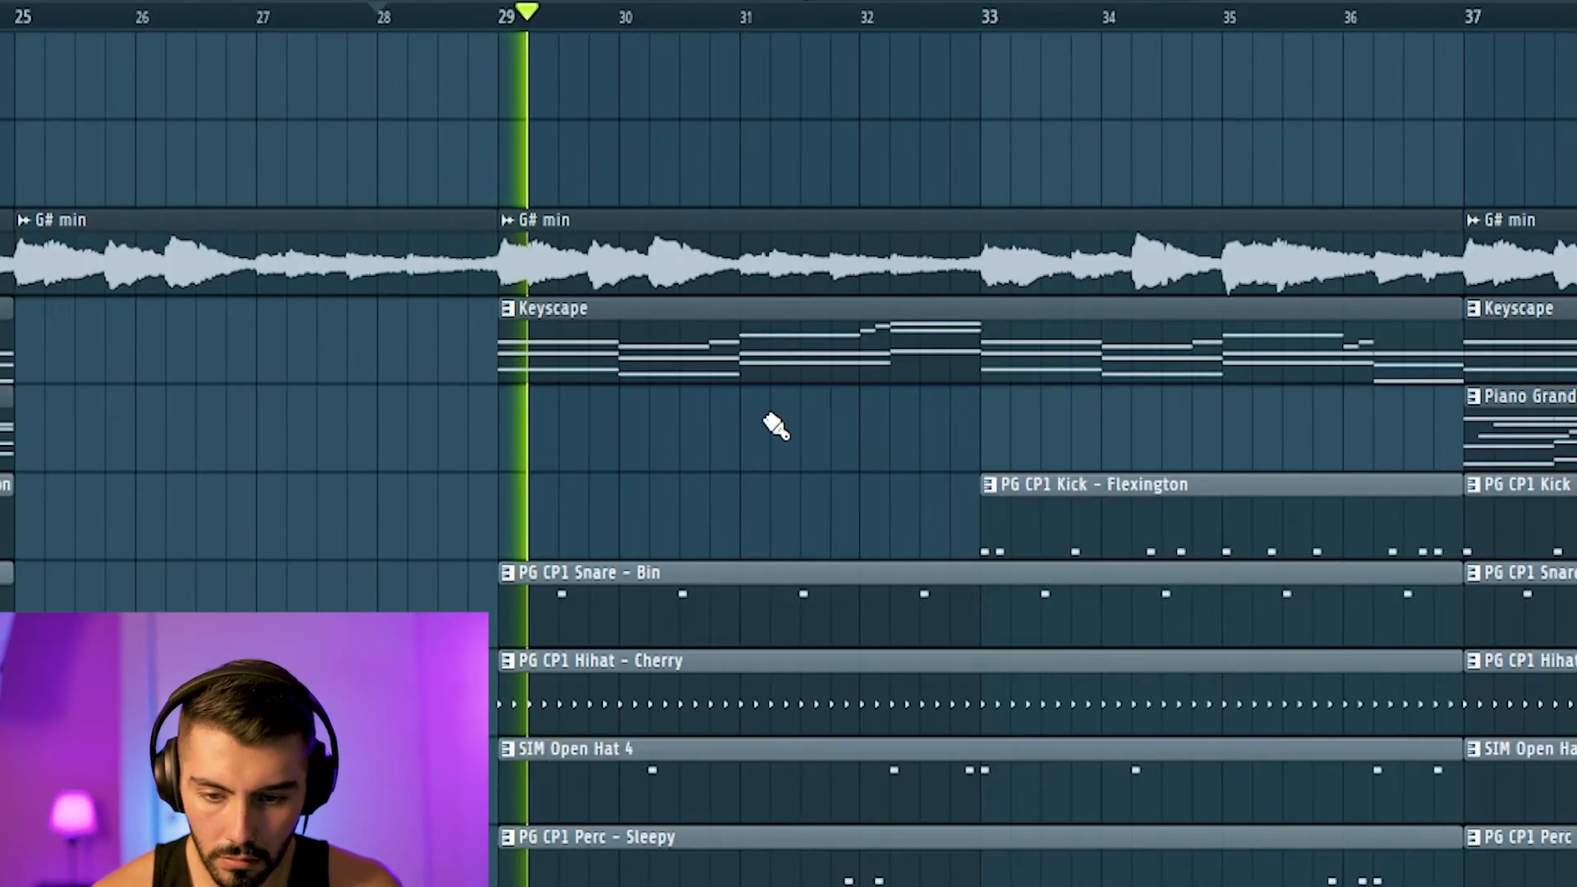
scroll(986, 429, down, 3)
scroll(1032, 436, up, 3)
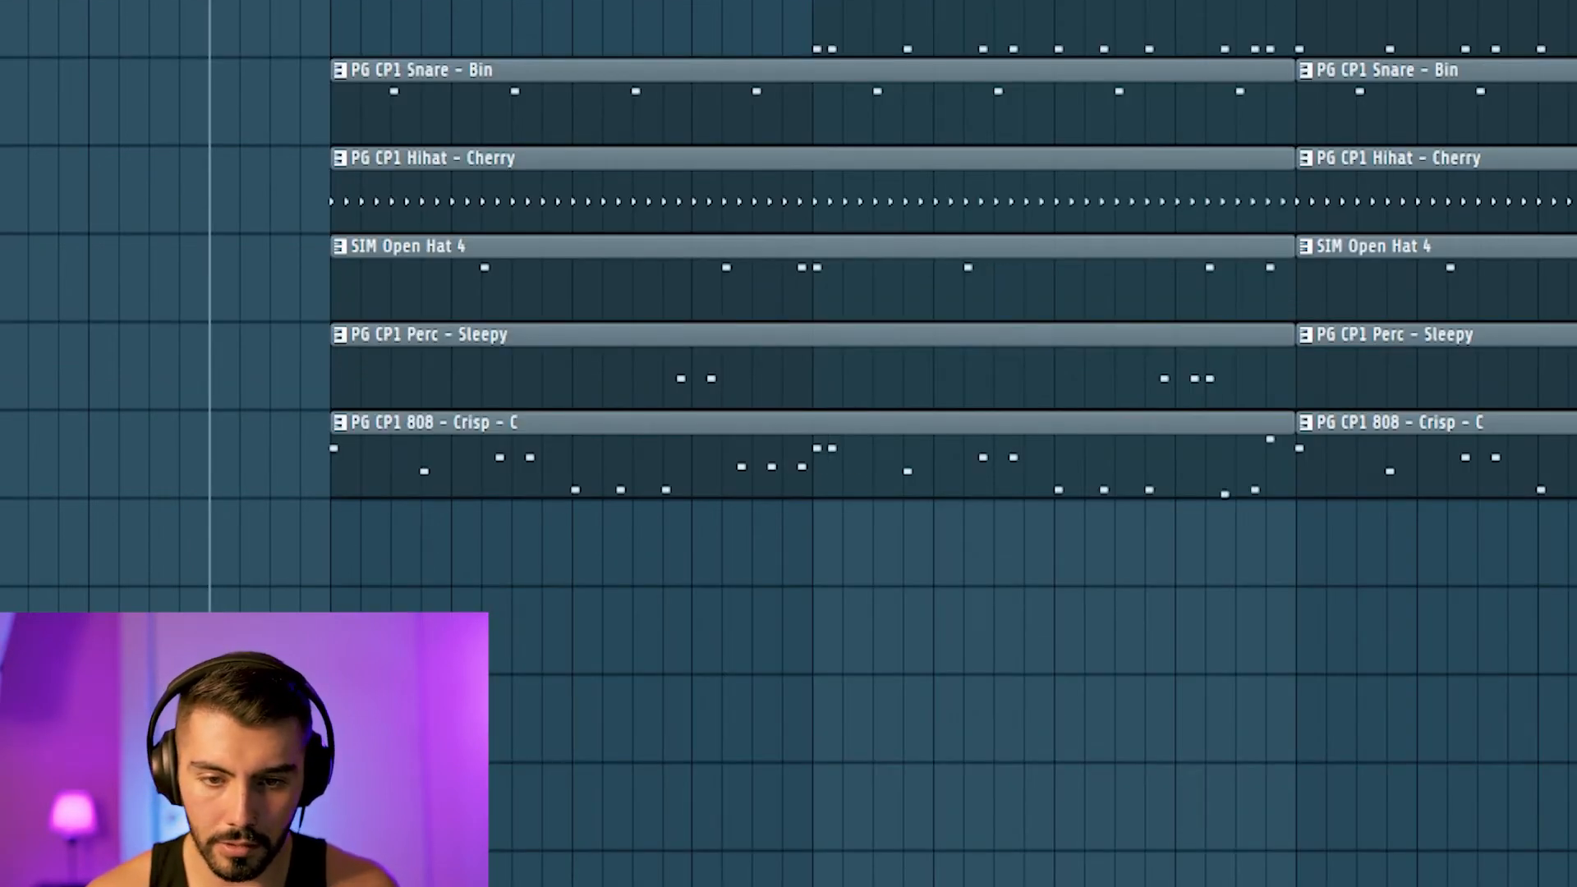
key(F6)
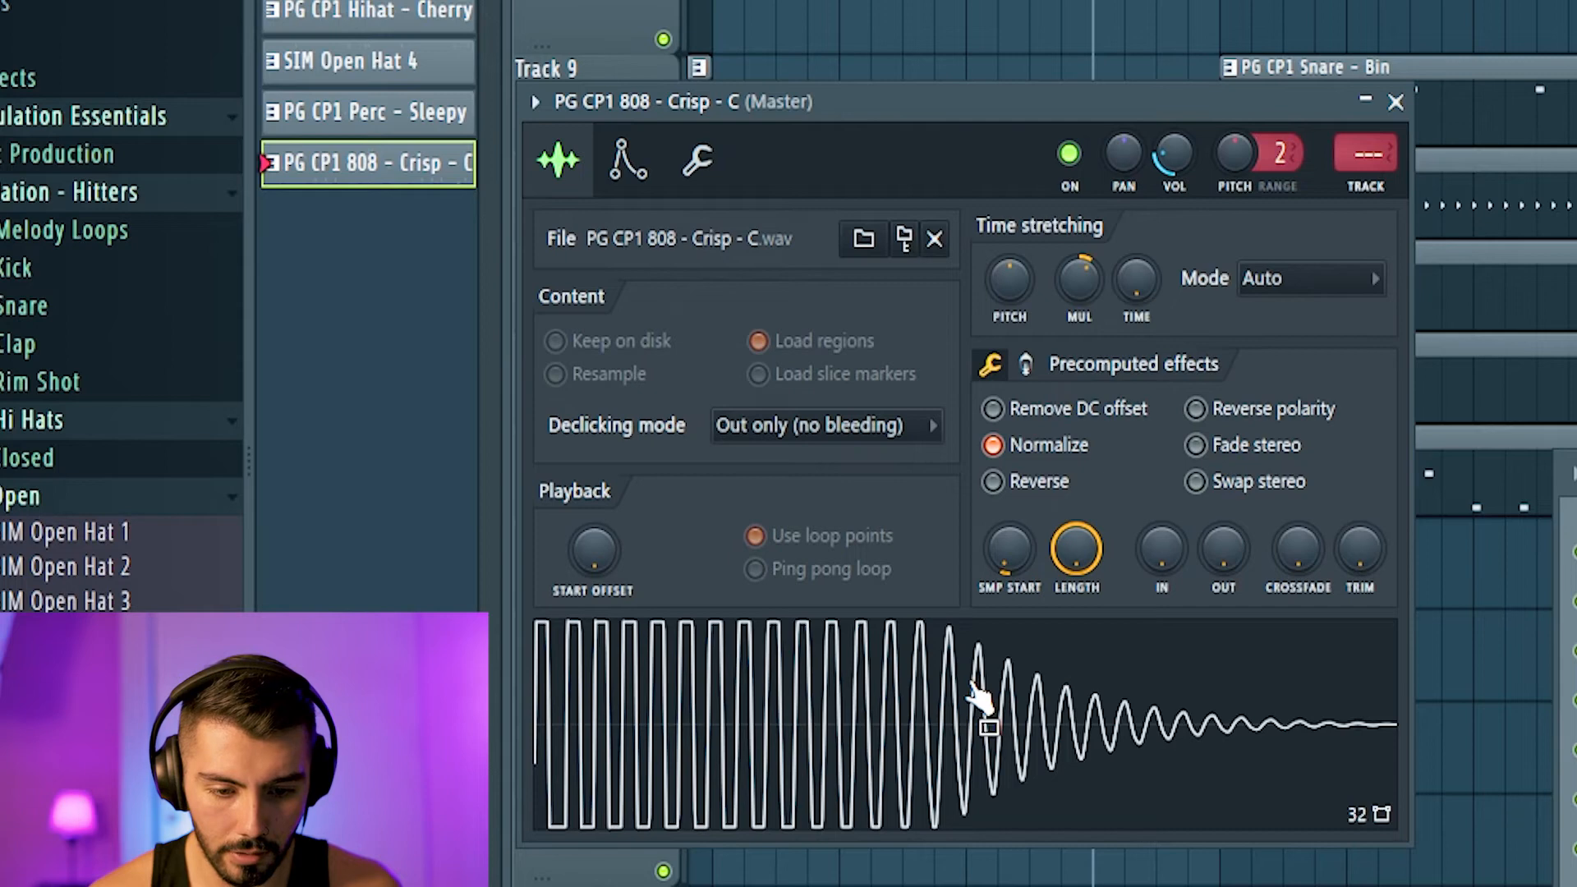
drag(977, 698, 1451, 508)
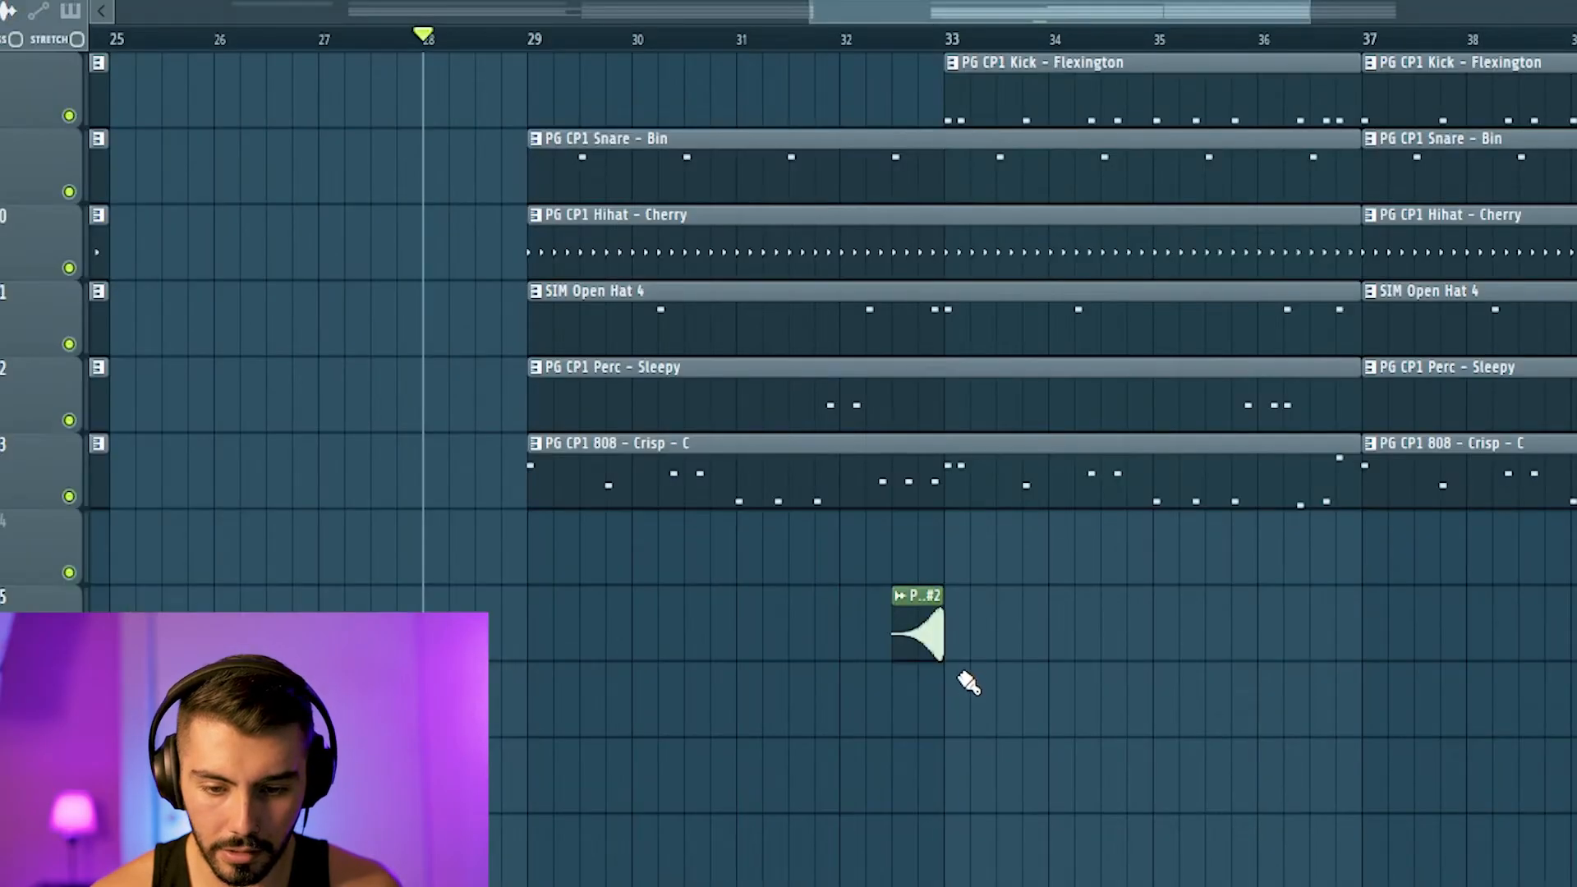
- Shorten the last 808, Hihat - Cherry and SIM Open Hat 4 clips at the end of the arrangement
scroll(962, 690, up, 4)
scroll(961, 720, down, 2)
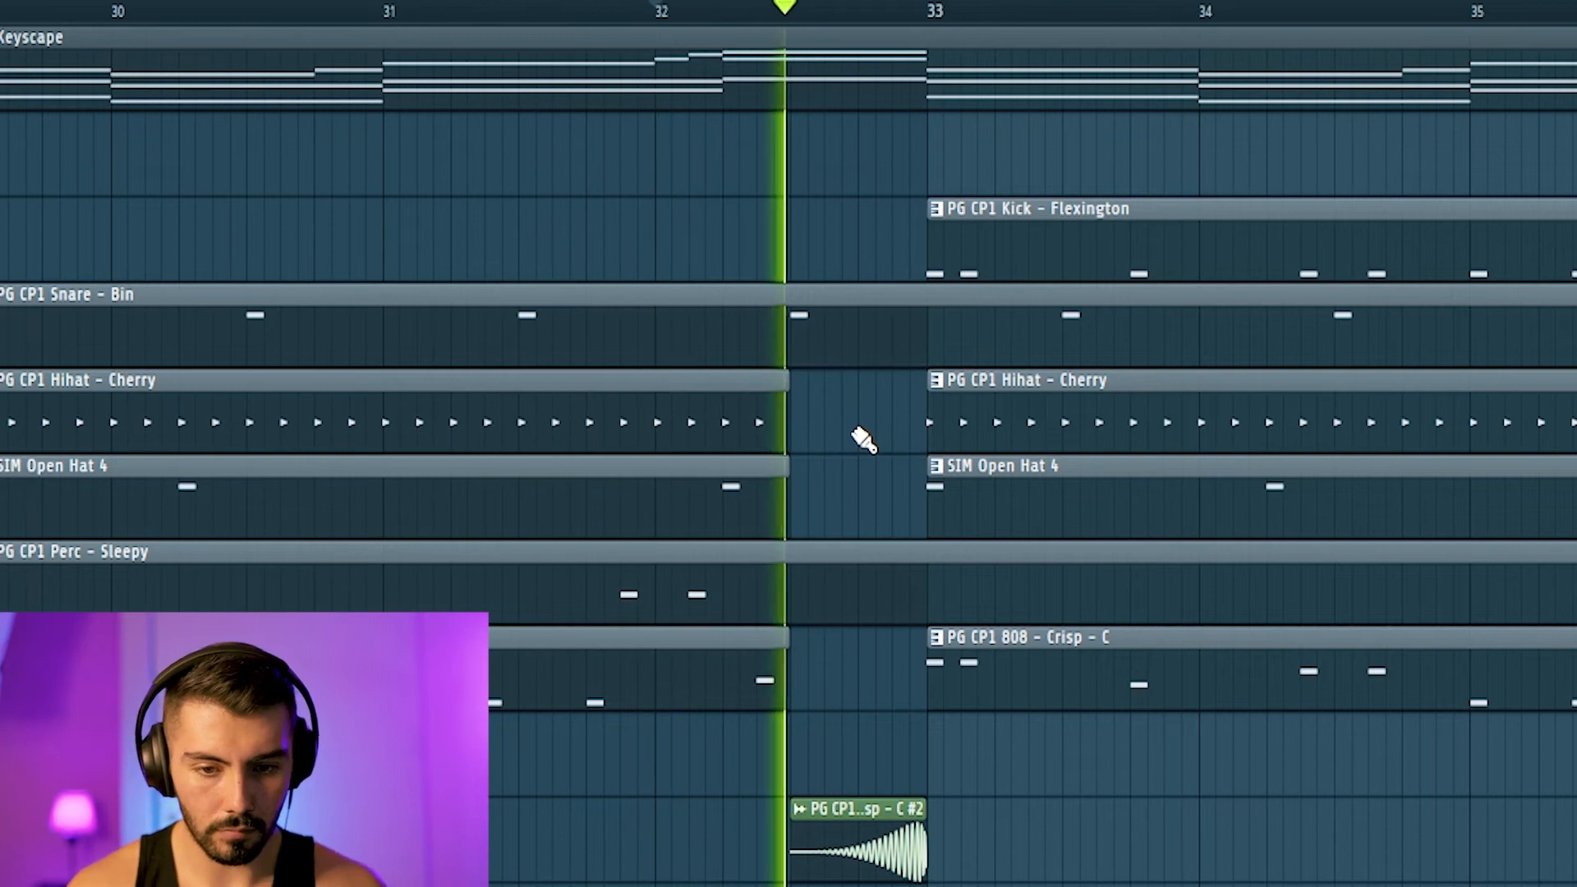
scroll(1077, 535, up, 2)
scroll(1130, 520, down, 5)
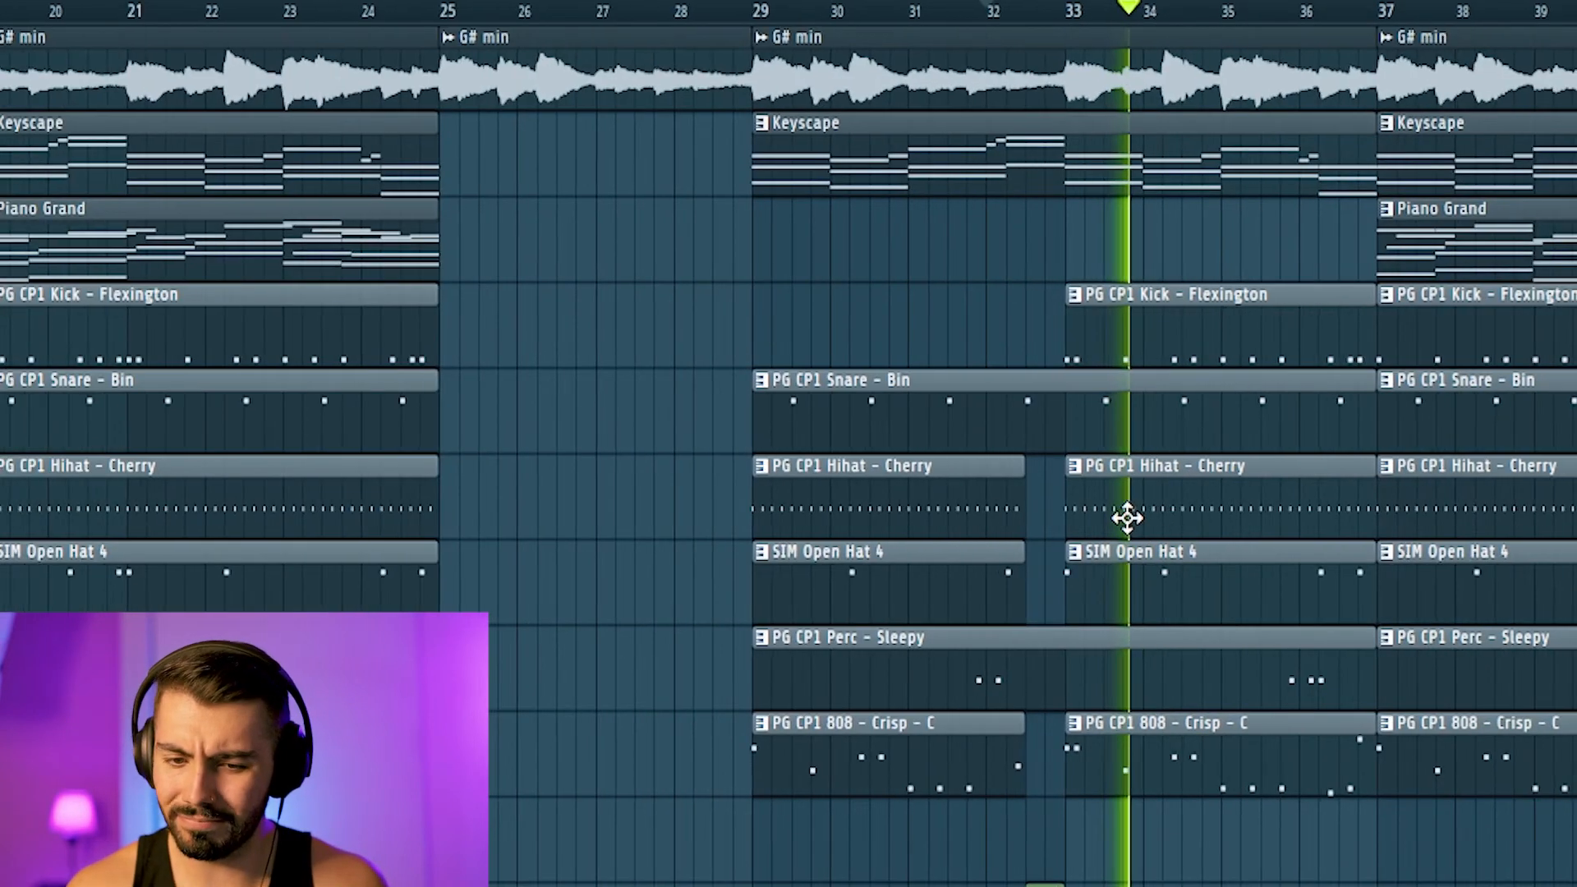
scroll(1129, 520, down, 2)
scroll(1543, 550, up, 4)
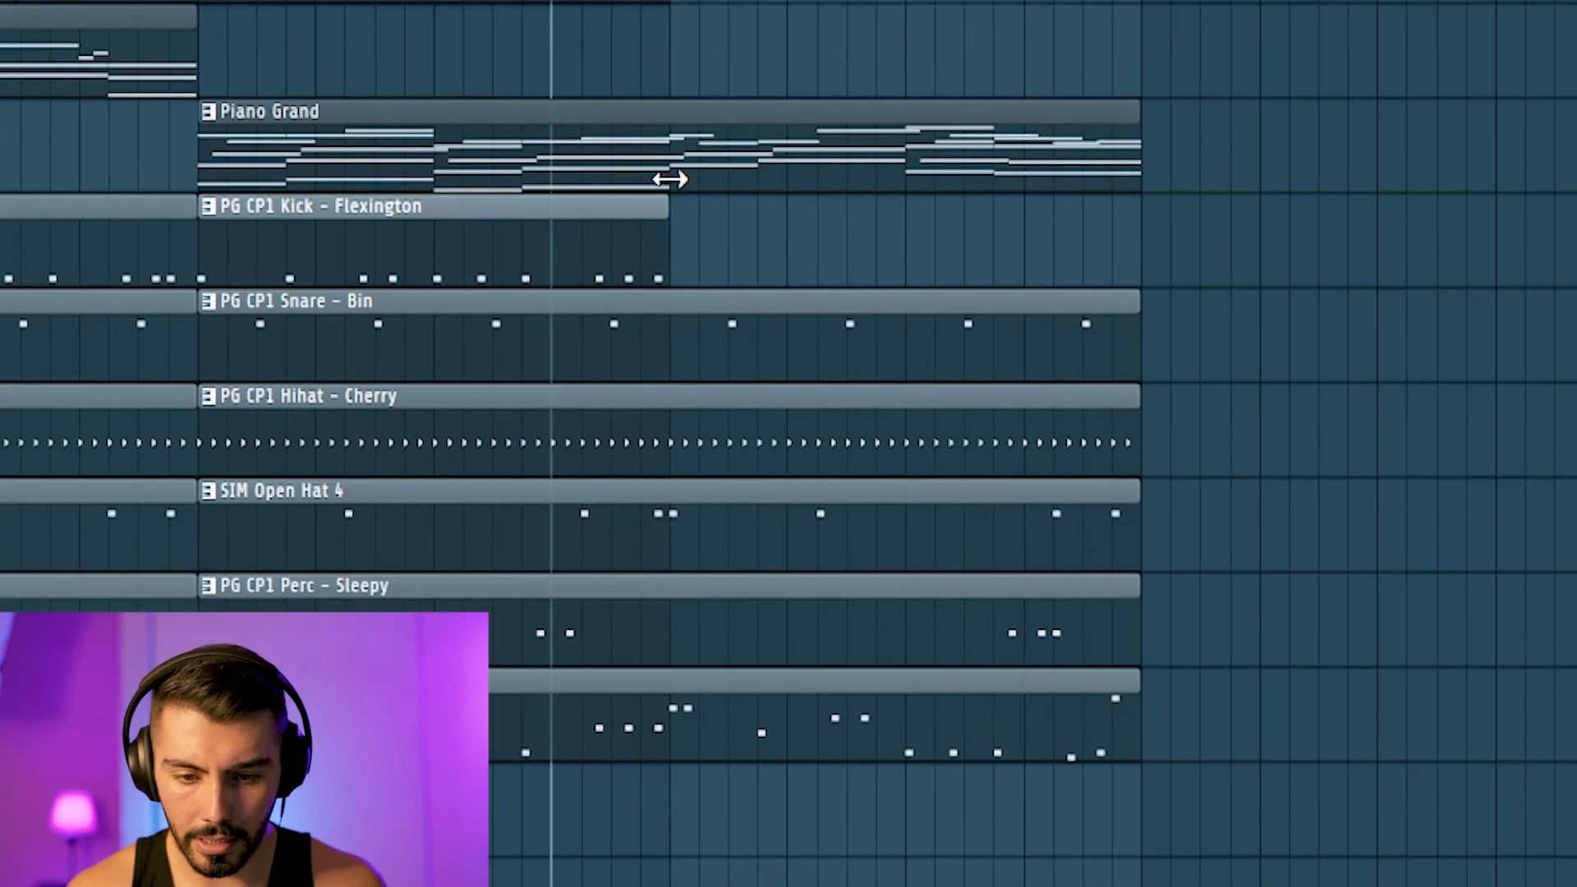
drag(1138, 711, 923, 701)
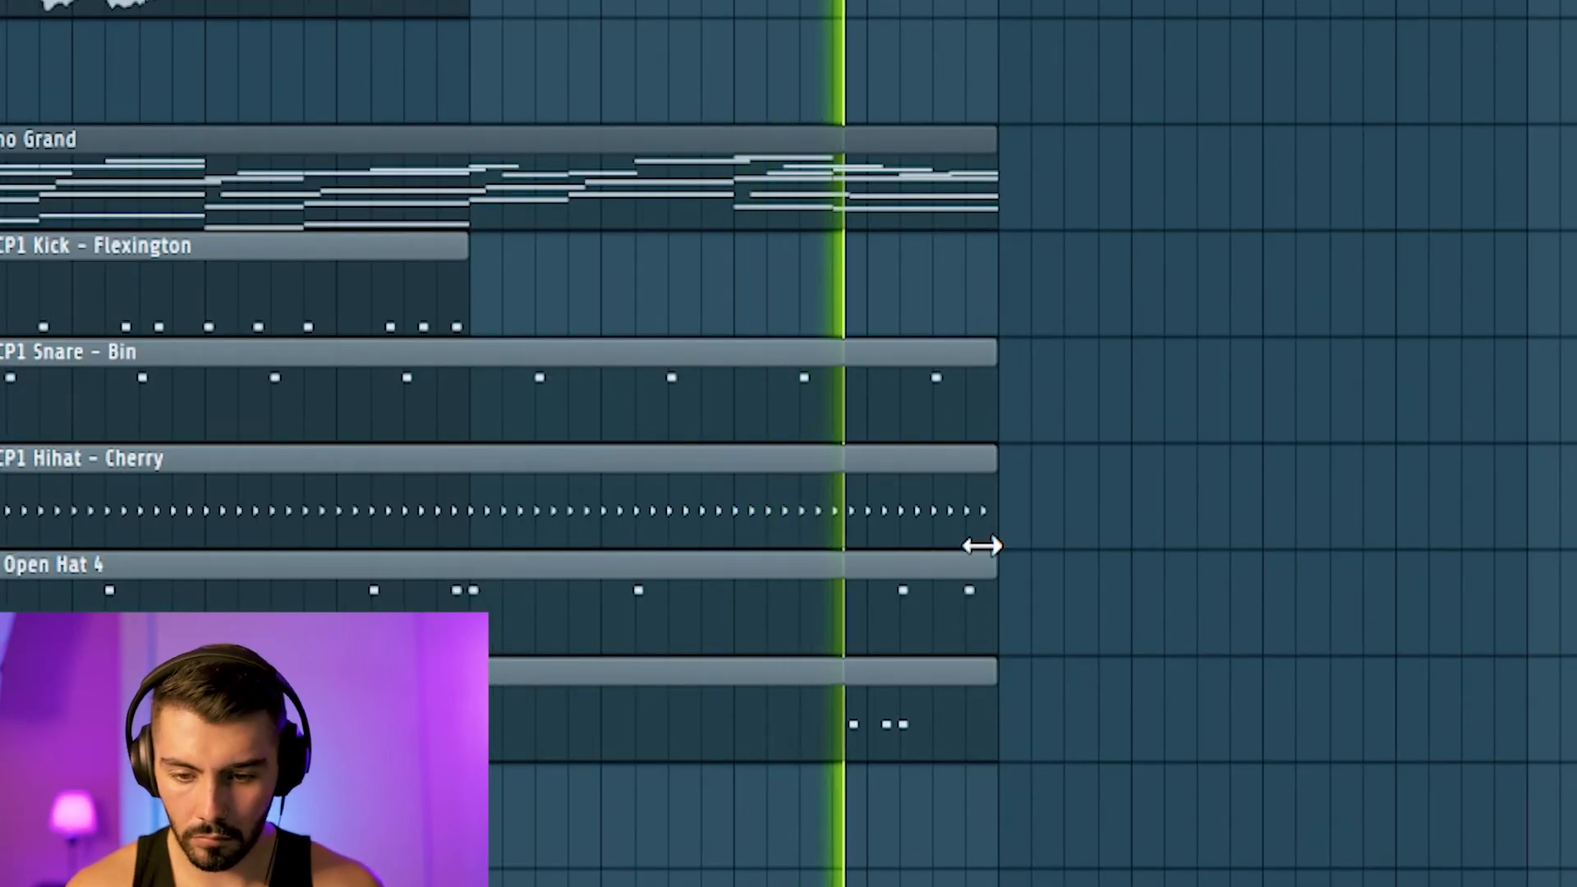
drag(983, 546, 931, 494)
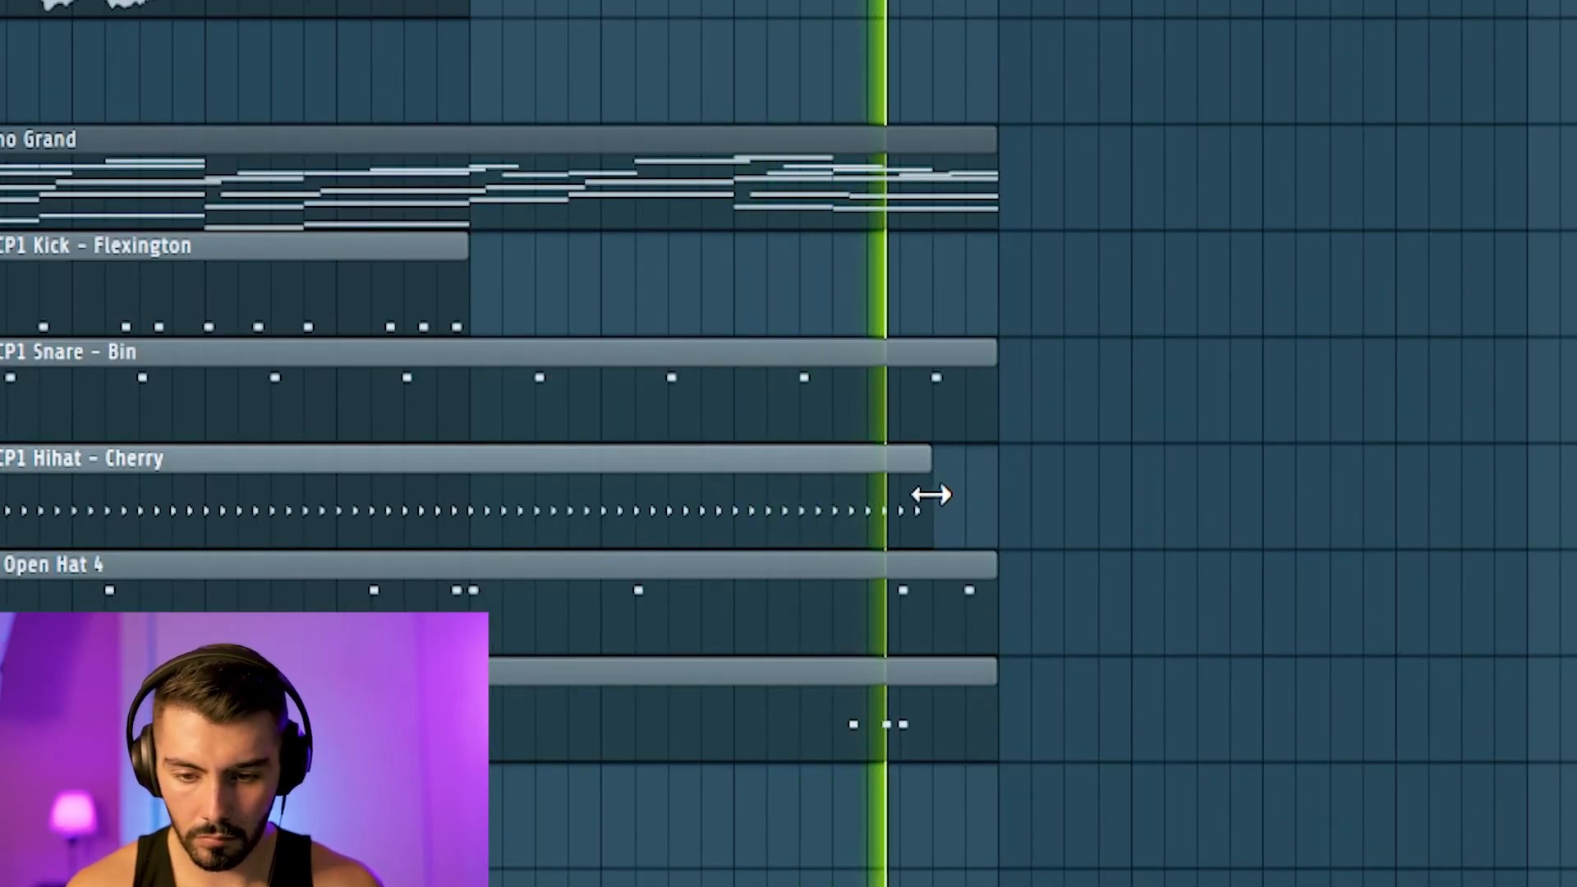
drag(996, 616, 951, 627)
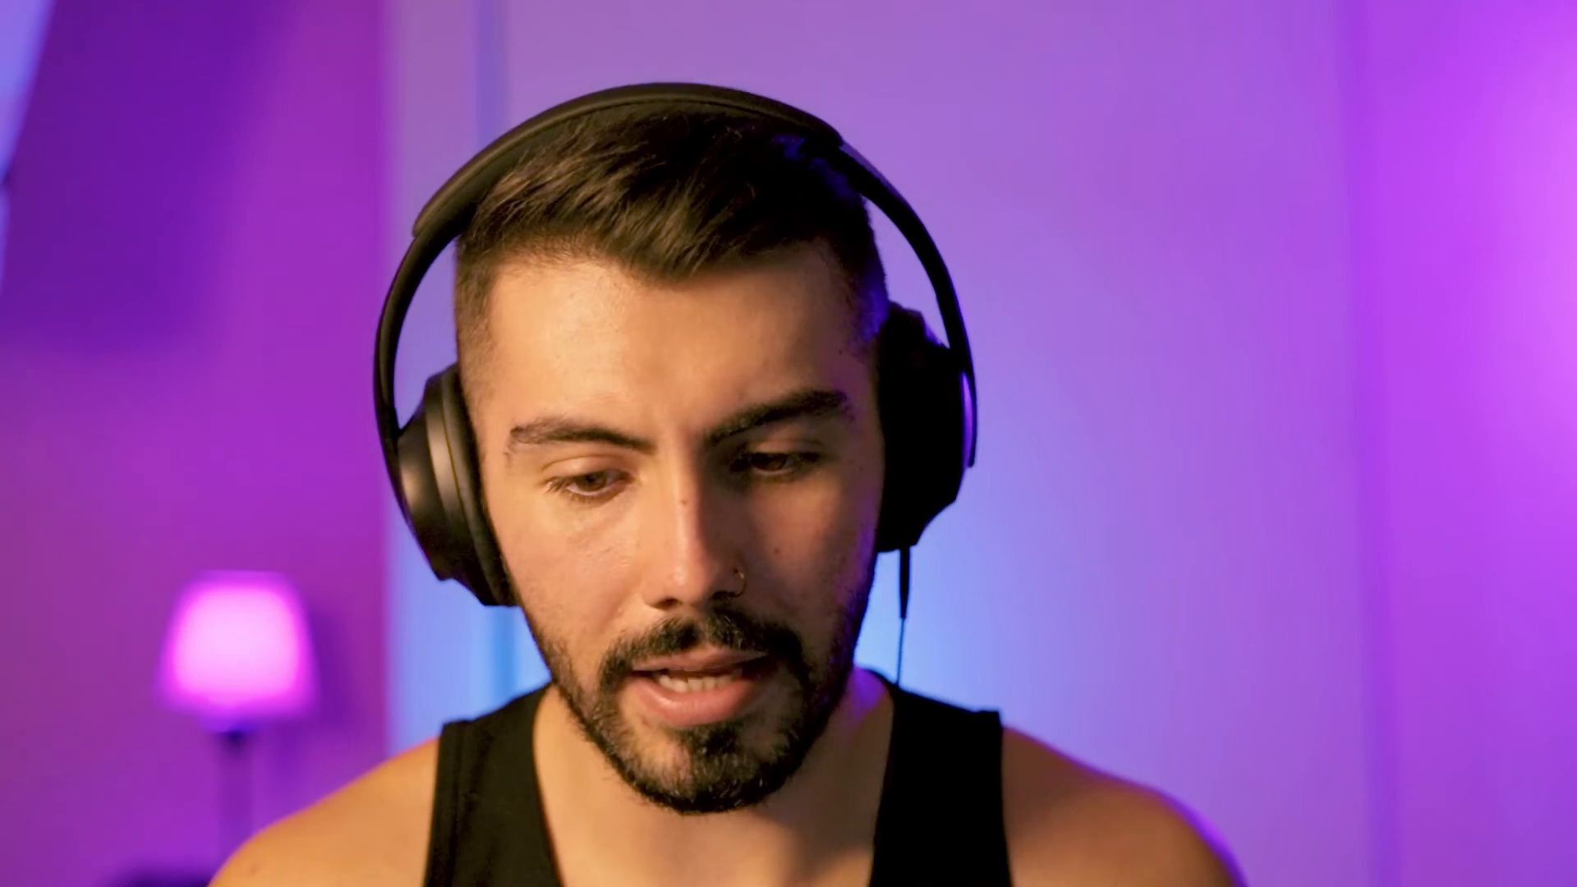